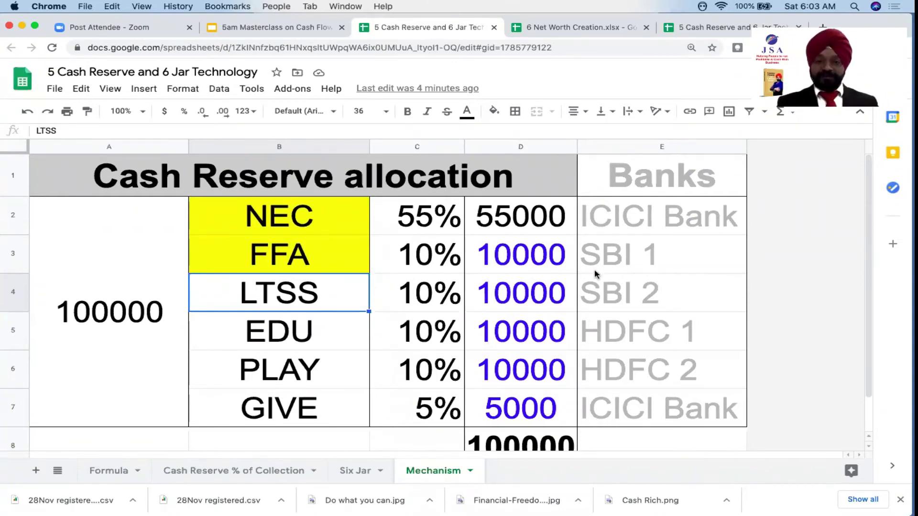
# Step: Switch to the 5am Masterclass presentation, advance full screen to the Wealth slide and open its Net Worth link
pyautogui.click(267, 30)
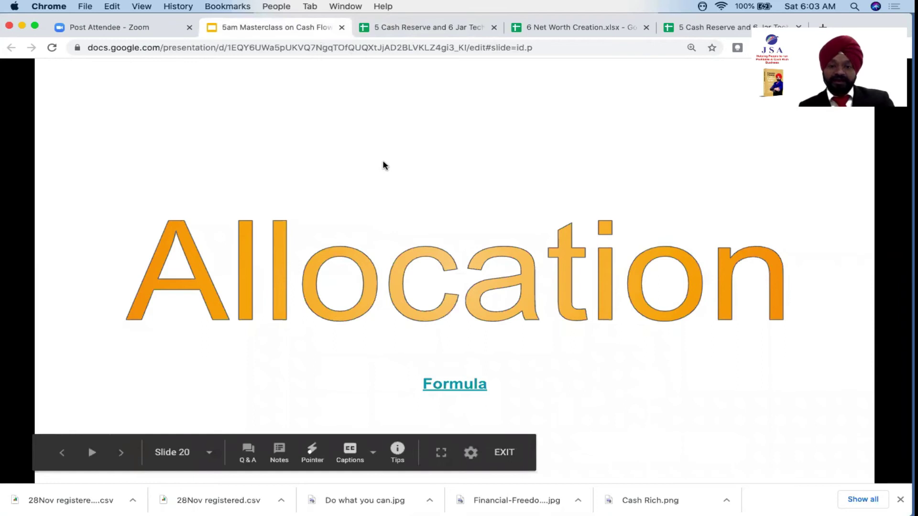
pyautogui.press('Right')
pyautogui.press('super+shift+f')
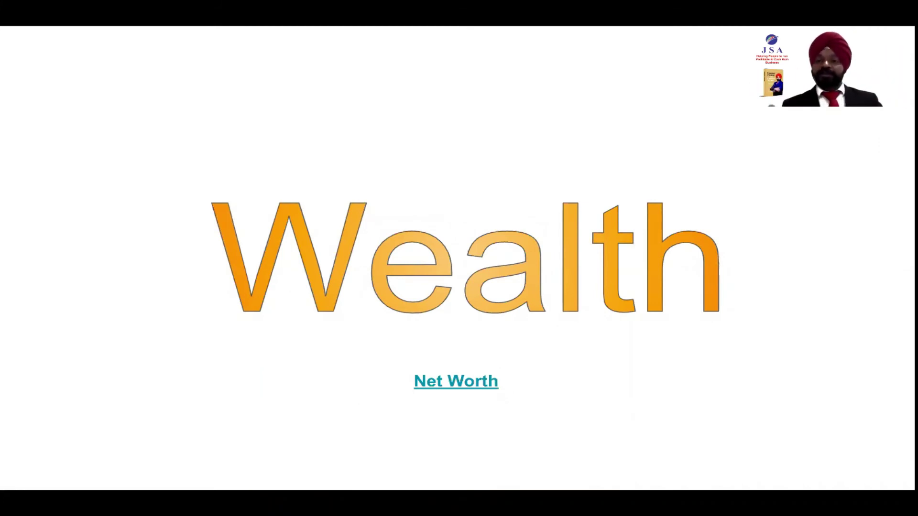
pyautogui.click(467, 382)
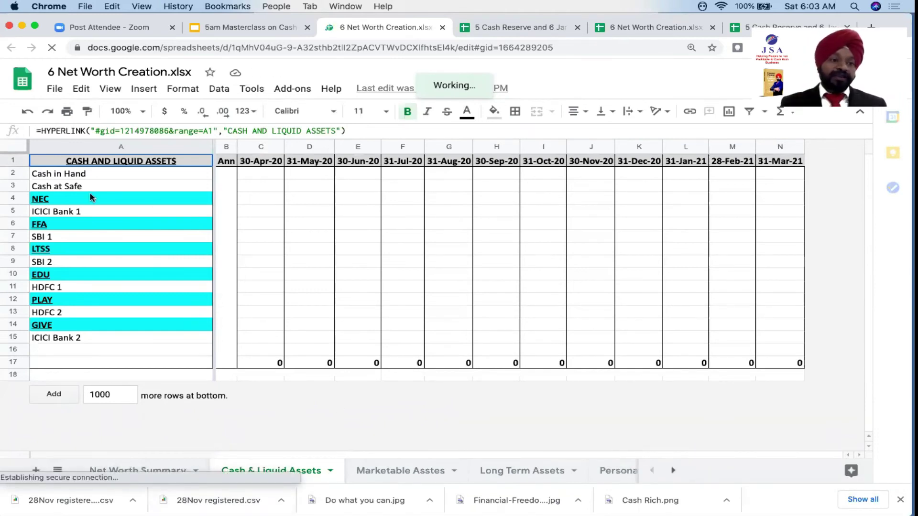
# Step: Review the jar headings from NEC to GIVE and their bank accounts on the Cash & Liquid Assets sheet
pyautogui.click(64, 226)
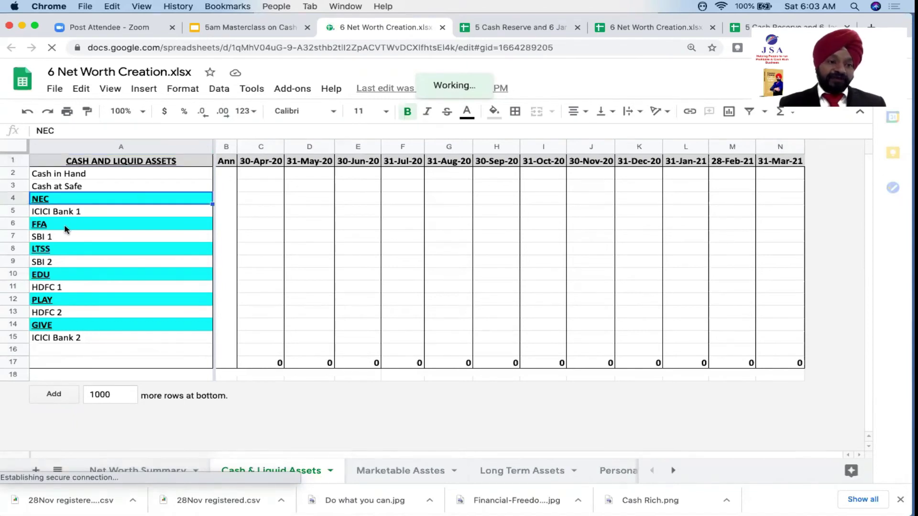
pyautogui.click(70, 250)
pyautogui.click(72, 271)
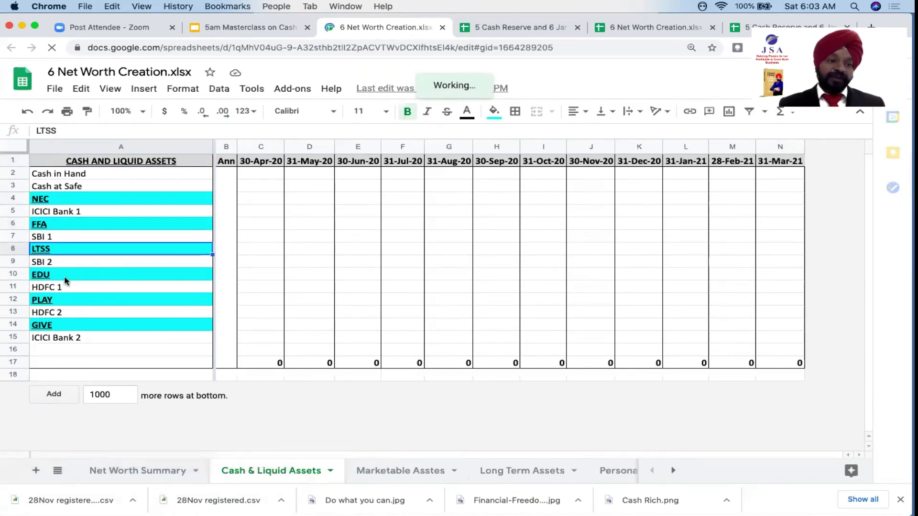
pyautogui.click(78, 302)
pyautogui.click(83, 328)
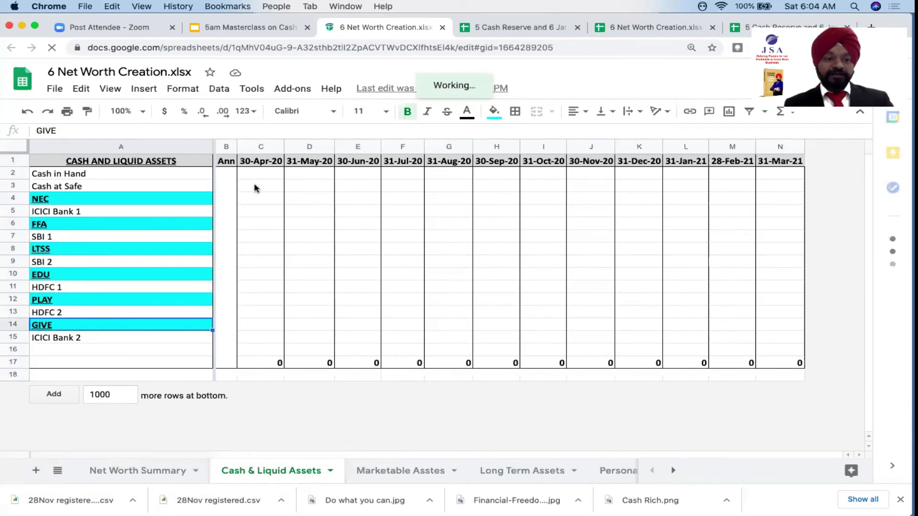
pyautogui.click(132, 215)
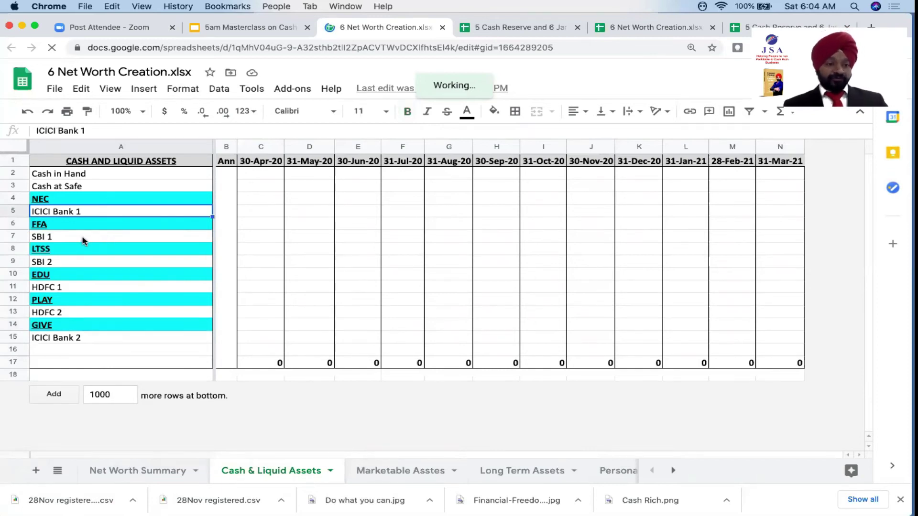
pyautogui.click(106, 239)
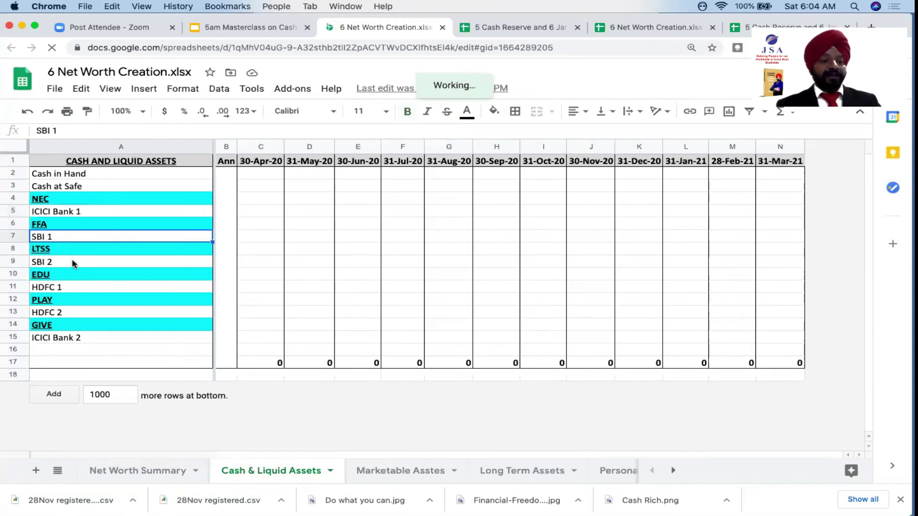
pyautogui.click(74, 263)
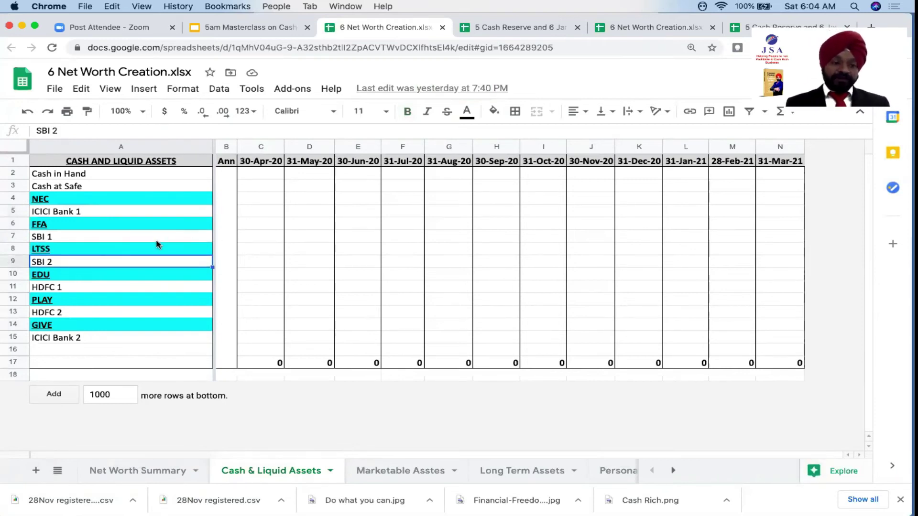
pyautogui.click(263, 236)
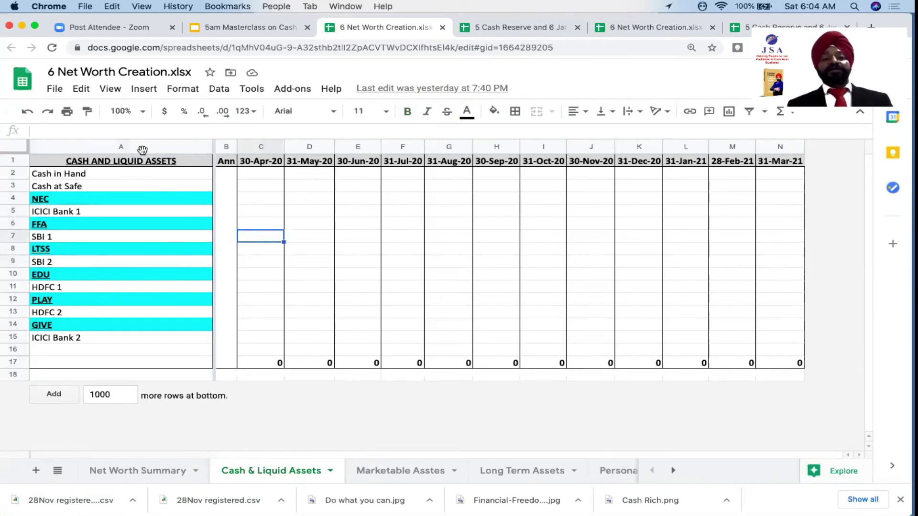
pyautogui.click(195, 164)
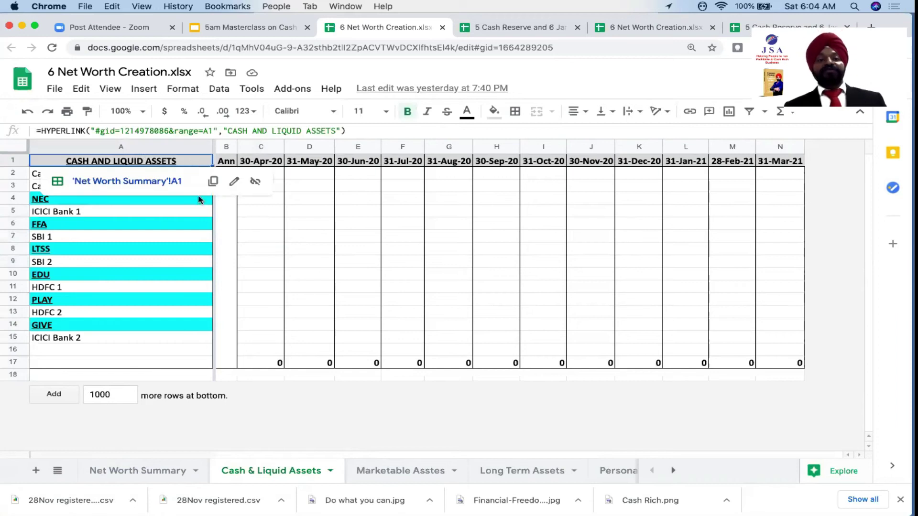
pyautogui.click(159, 276)
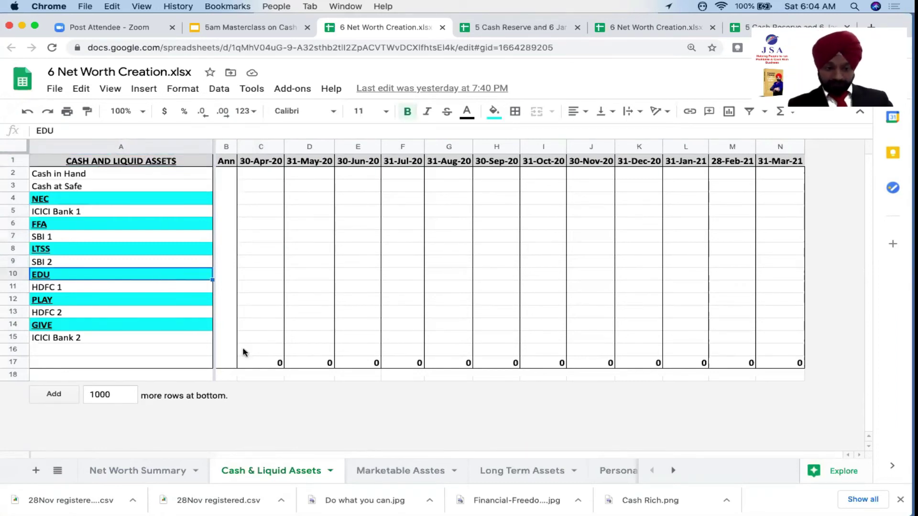
# Step: On the Net Worth Summary sheet, fill the CASH AND LIQUID ASSETS label and its 30-Apr-20 amount with yellow
pyautogui.click(128, 472)
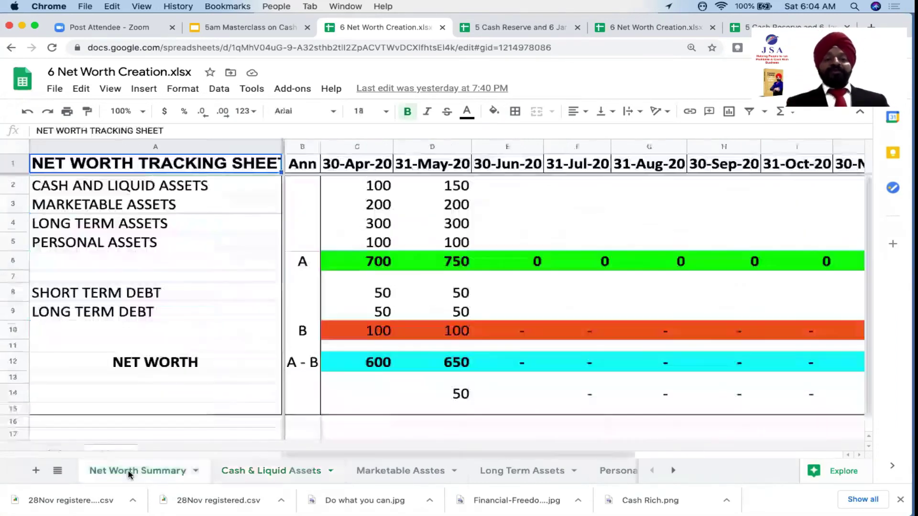
pyautogui.click(110, 187)
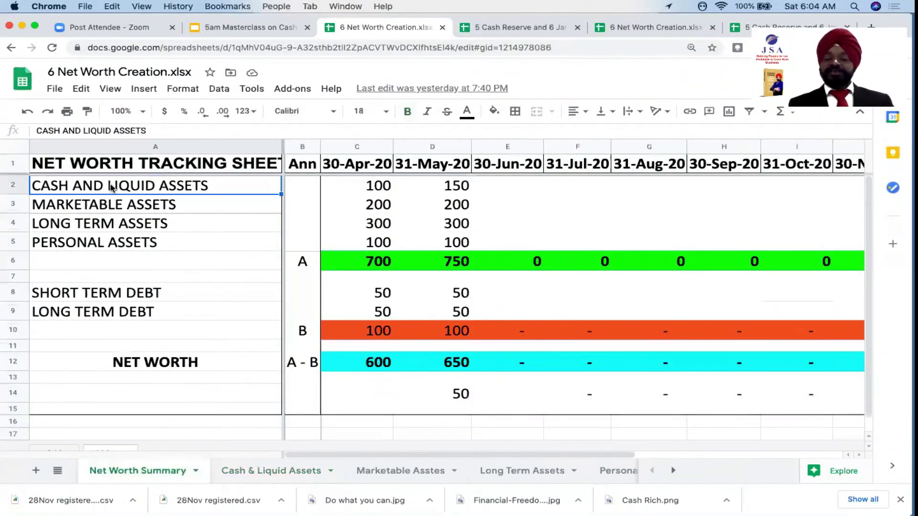
pyautogui.click(494, 112)
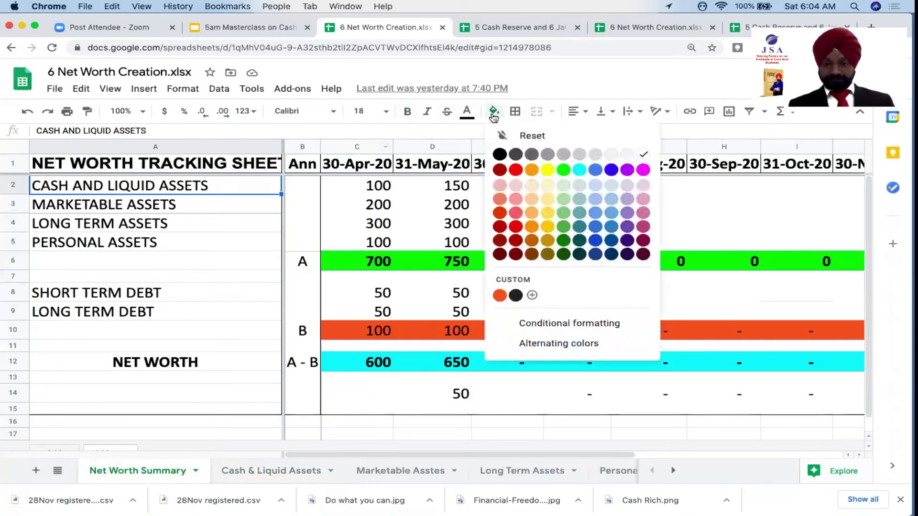
pyautogui.click(547, 170)
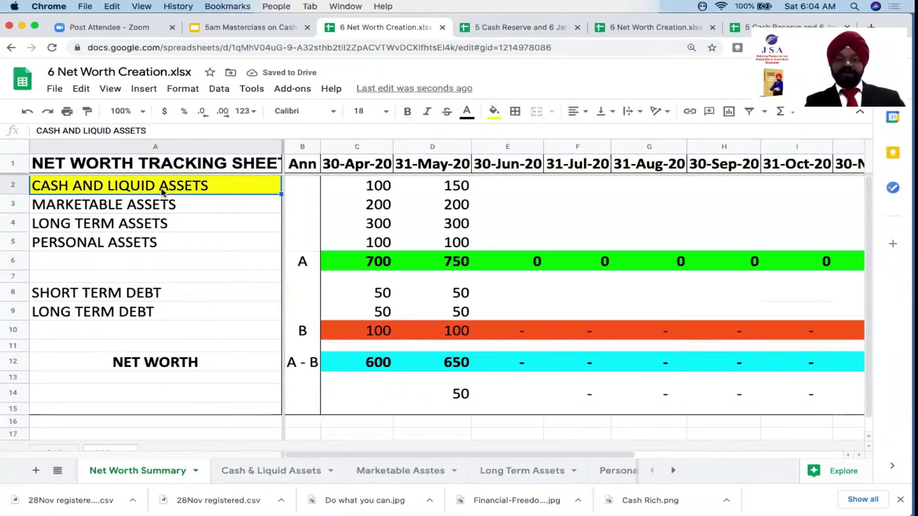
pyautogui.click(359, 186)
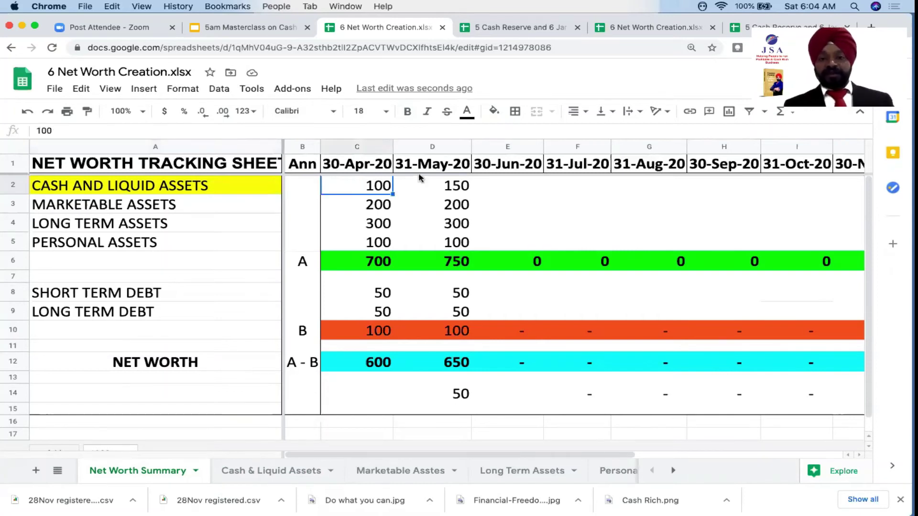
pyautogui.click(494, 111)
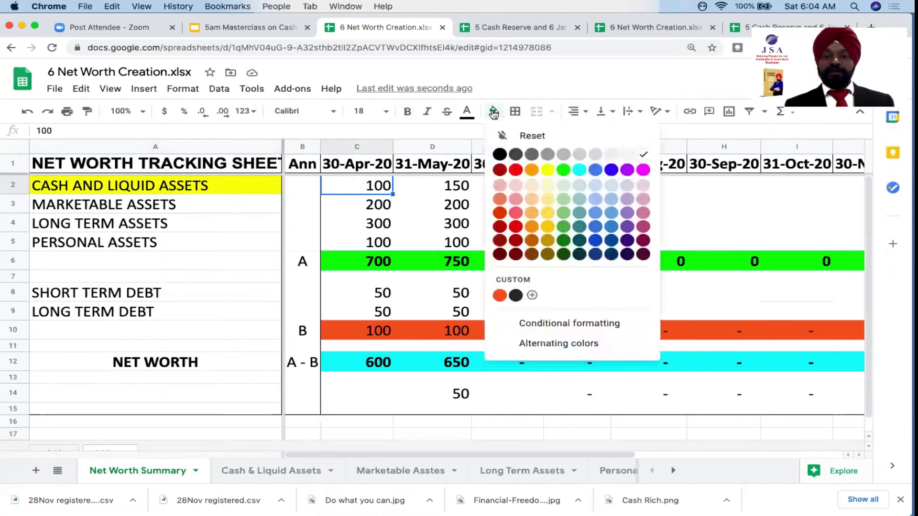
pyautogui.click(546, 170)
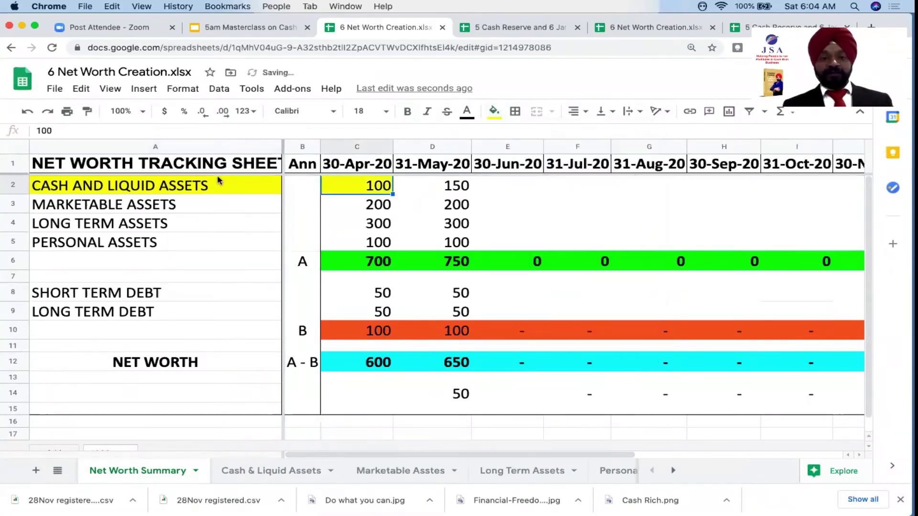
# Step: Examine the 30-Apr-20 entry cells and the total formula on the Cash & Liquid Assets sheet
pyautogui.click(267, 471)
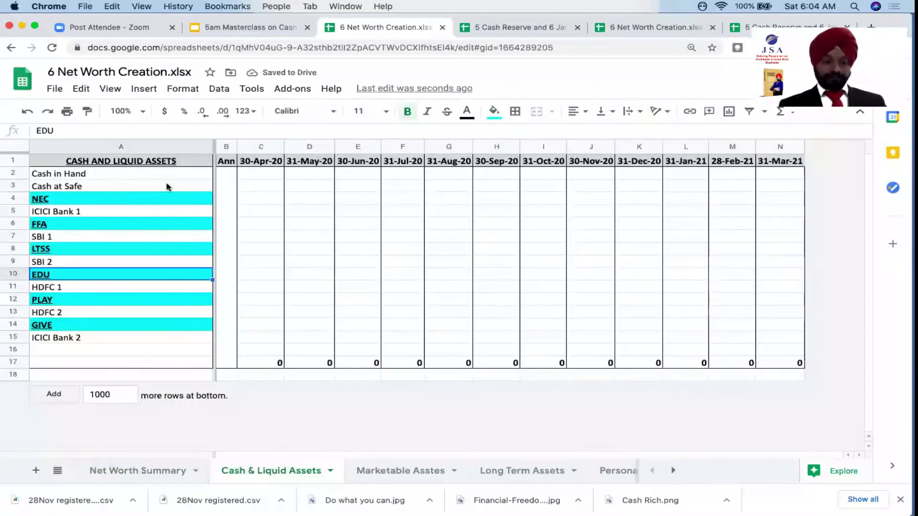
pyautogui.click(264, 176)
pyautogui.click(264, 187)
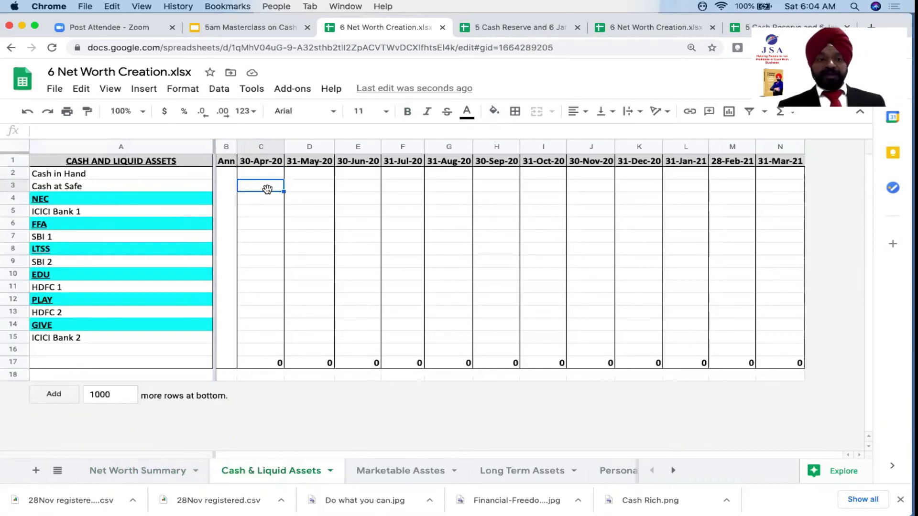
pyautogui.click(263, 211)
pyautogui.click(258, 236)
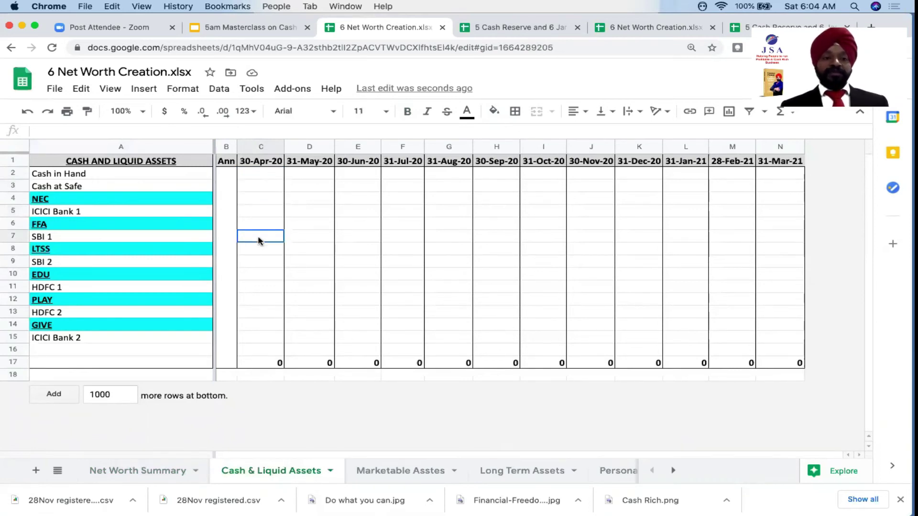
pyautogui.click(257, 273)
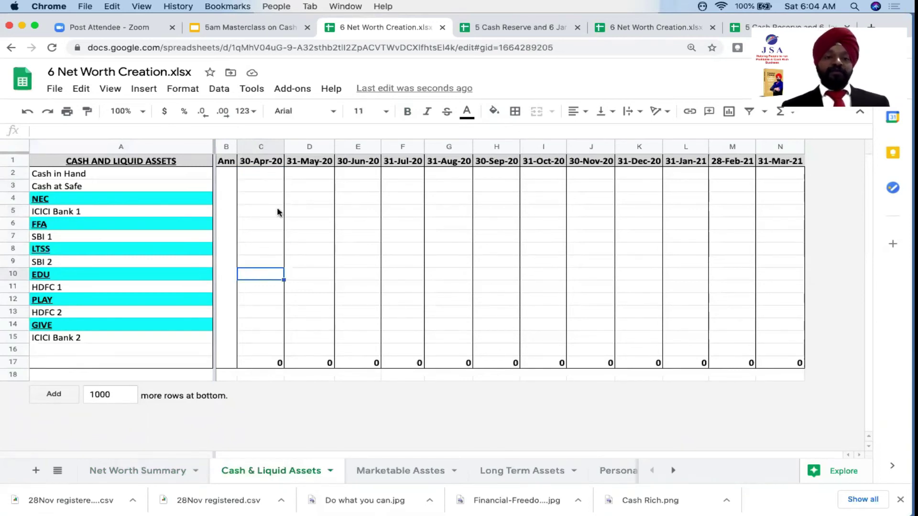
pyautogui.click(262, 147)
pyautogui.click(257, 365)
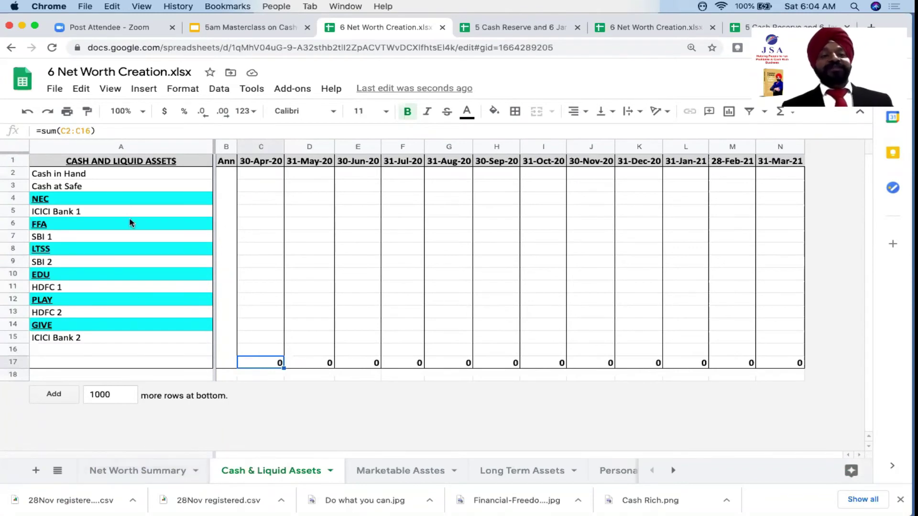
pyautogui.click(98, 239)
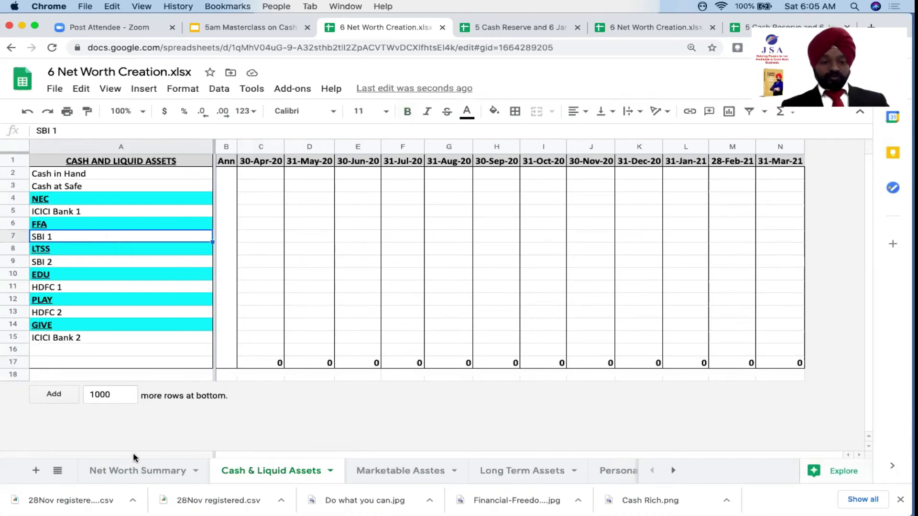
# Step: Fill the MARKETABLE ASSETS label with yellow on the Net Worth Summary sheet
pyautogui.click(133, 473)
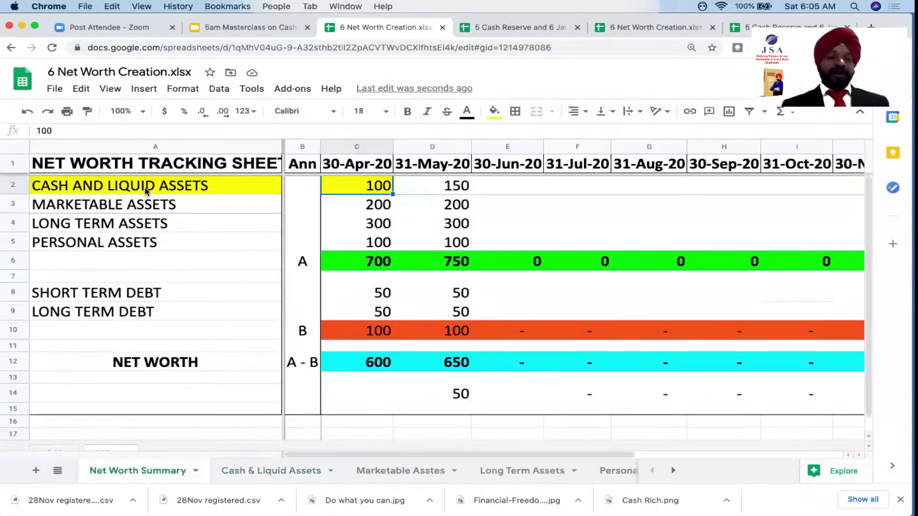
pyautogui.click(145, 191)
pyautogui.click(129, 208)
pyautogui.click(127, 225)
pyautogui.click(130, 204)
pyautogui.click(493, 111)
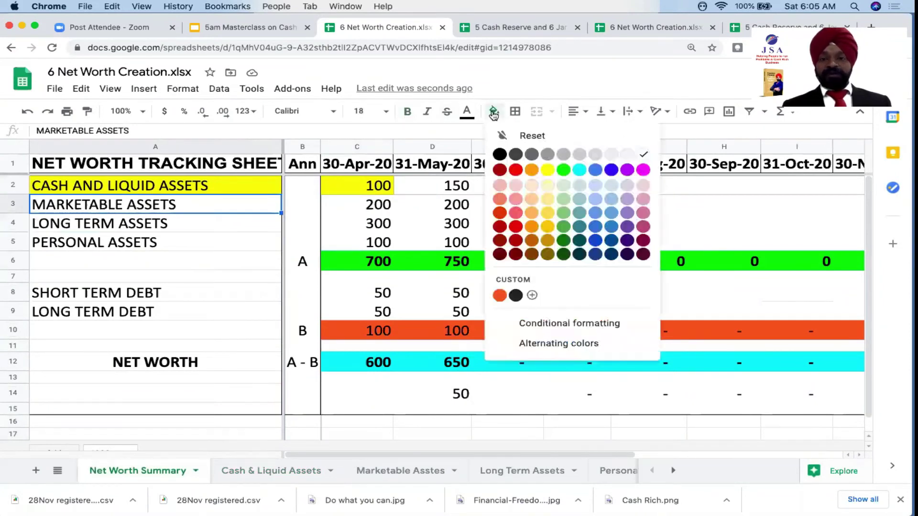
pyautogui.click(547, 170)
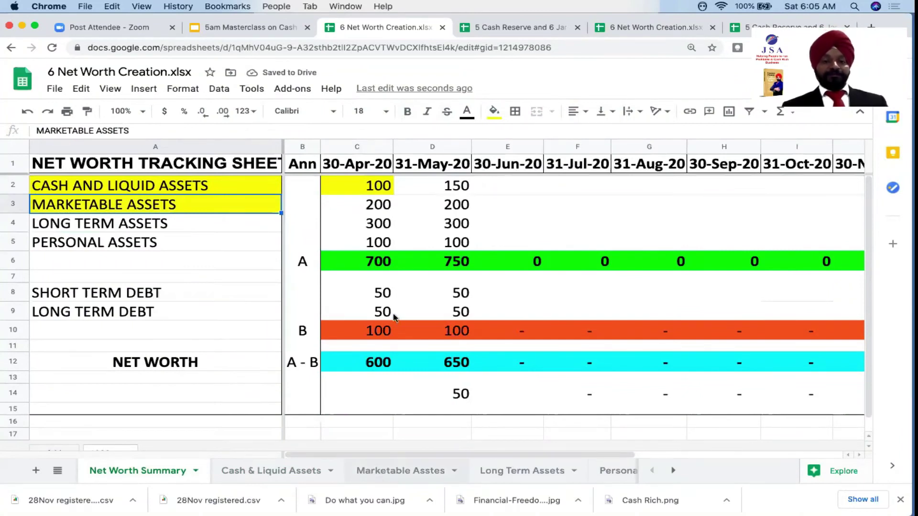
# Step: Review the FFA investment types from Shares to Fixed Deposit on the Marketable Assets sheet
pyautogui.click(366, 211)
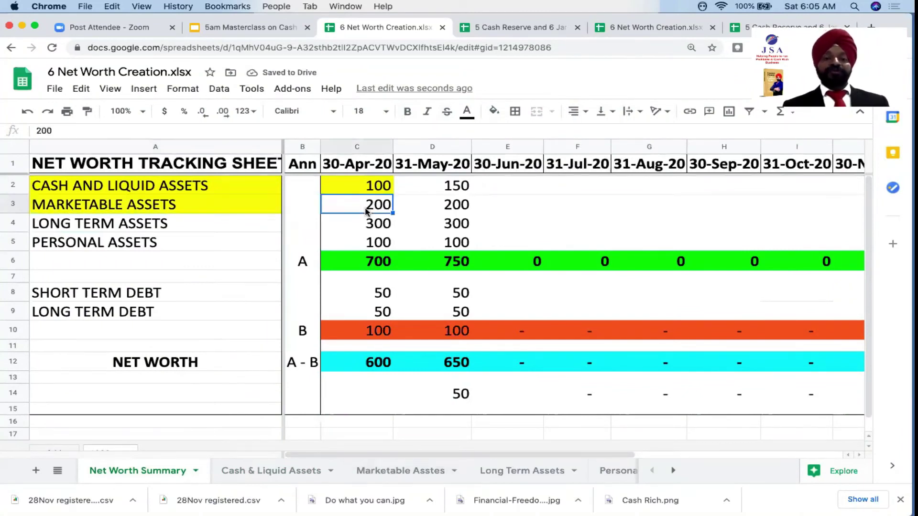
pyautogui.click(390, 472)
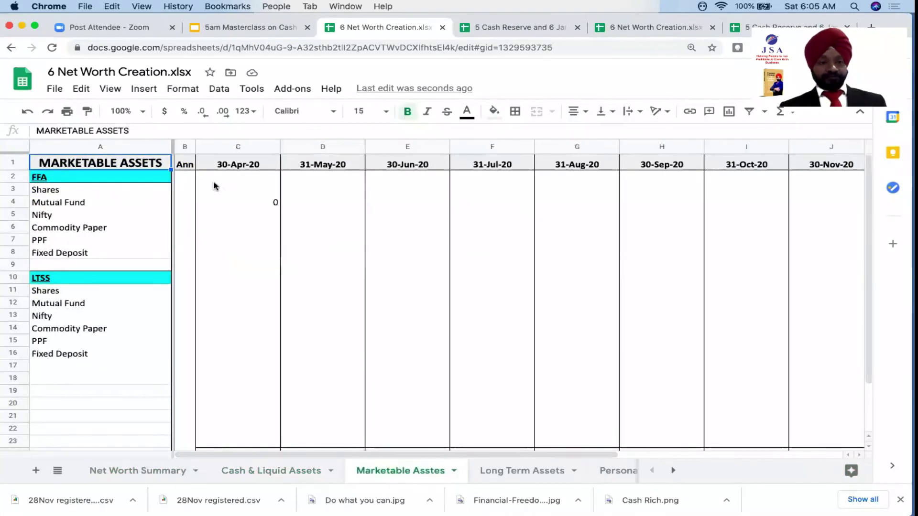
pyautogui.click(139, 180)
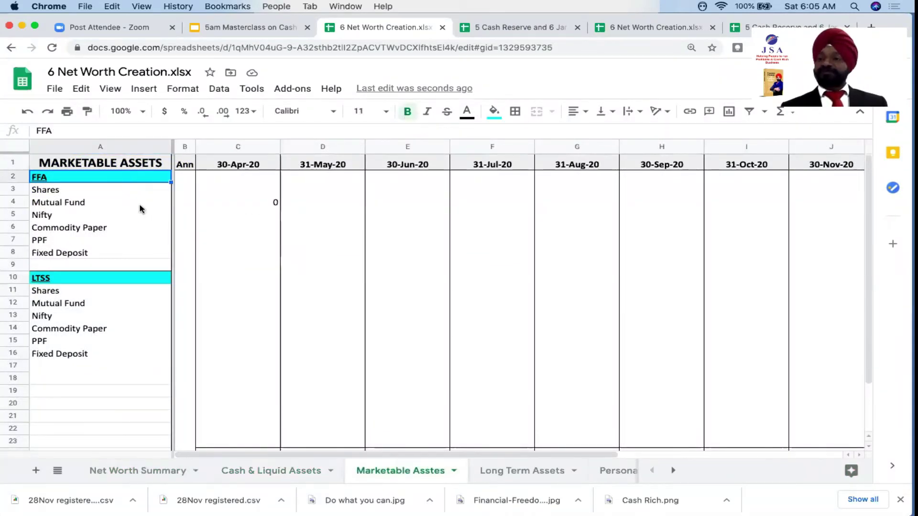
pyautogui.click(61, 191)
pyautogui.click(57, 206)
pyautogui.click(47, 219)
pyautogui.click(61, 230)
pyautogui.click(59, 241)
pyautogui.click(59, 254)
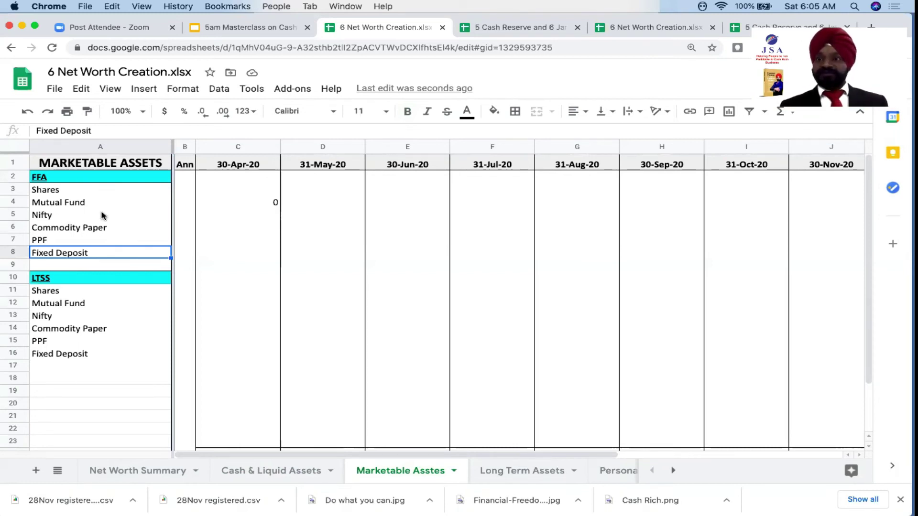
# Step: Review the LTSS investment types from Shares to Fixed Deposit below the FFA section
pyautogui.click(107, 279)
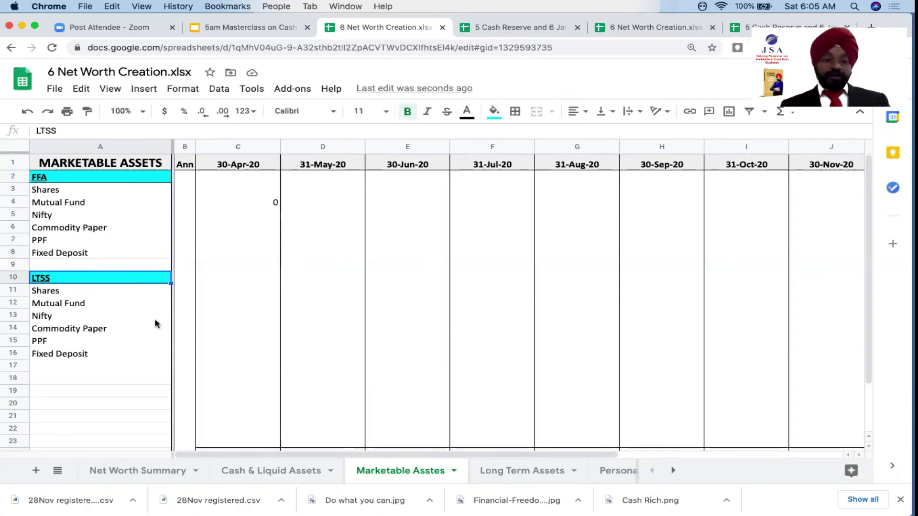
pyautogui.click(96, 292)
pyautogui.click(84, 306)
pyautogui.click(76, 317)
pyautogui.click(78, 330)
pyautogui.click(78, 343)
pyautogui.click(80, 356)
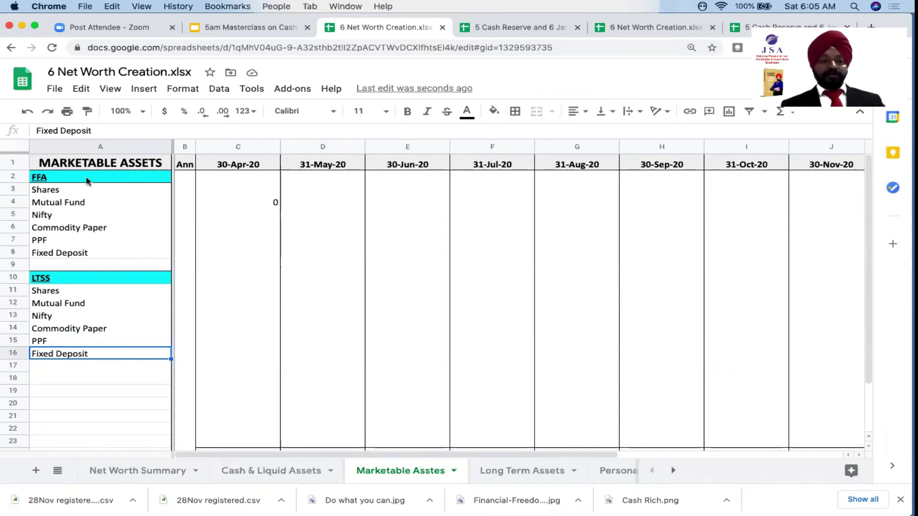
# Step: Select the FFA investment entries from Shares down to Fixed Deposit, cells A3 to A8
pyautogui.click(79, 192)
pyautogui.hotkey('shift', 'Down')
pyautogui.hotkey('shift', 'Down')
pyautogui.hotkey('shift', 'Down')
pyautogui.hotkey('shift', 'Down')
pyautogui.hotkey('shift', 'Down')
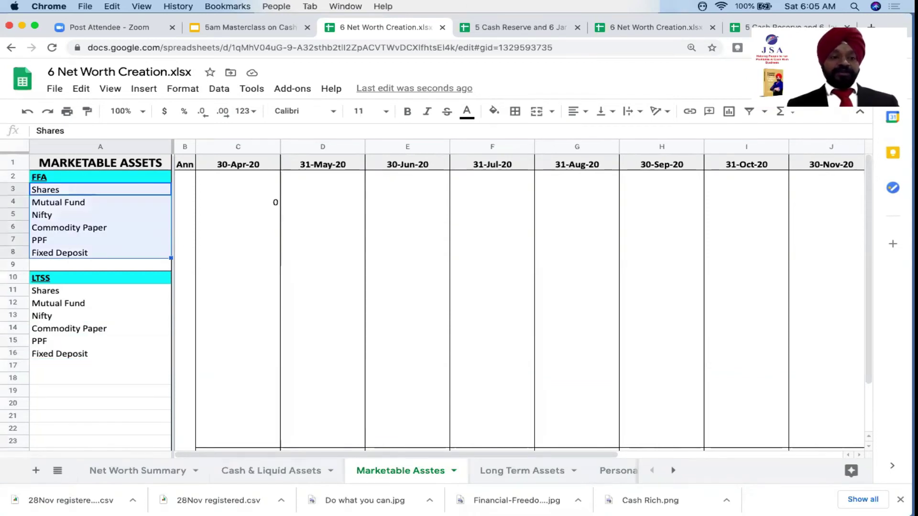
# Step: Return to the Net Worth Summary sheet and review the 30-Apr-20 values for cash and liquid assets and marketable assets
pyautogui.click(266, 473)
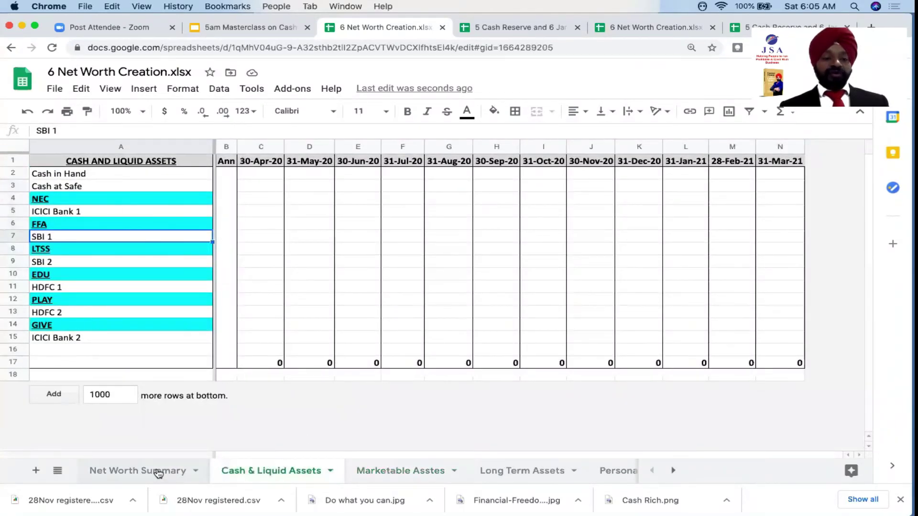
pyautogui.hotkey('alt', 'Up')
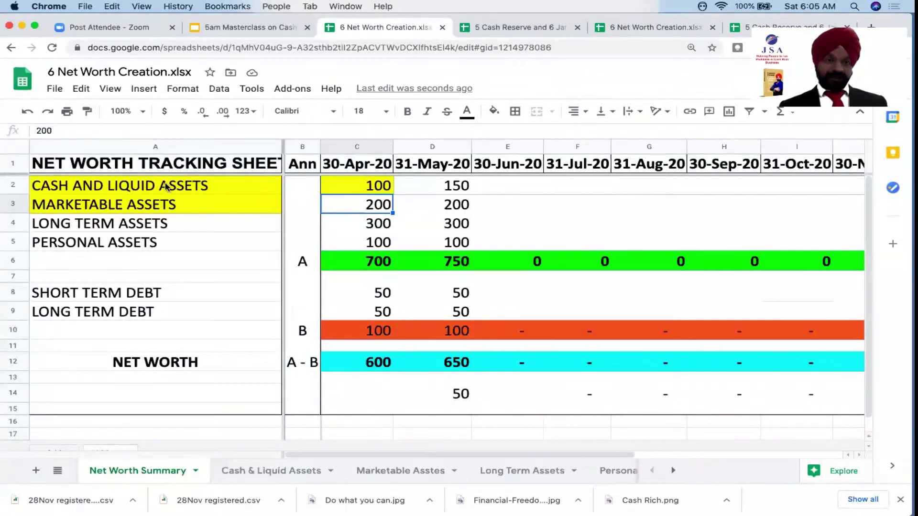
pyautogui.click(167, 187)
pyautogui.click(362, 191)
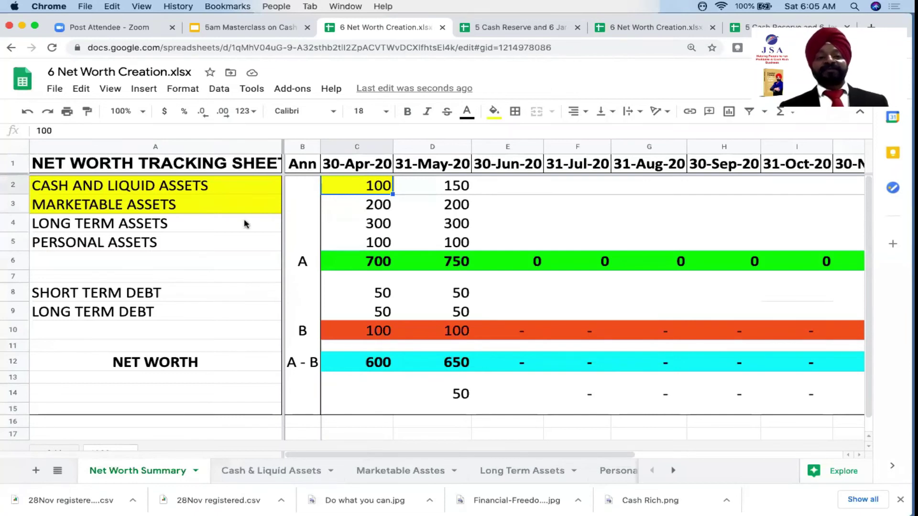
pyautogui.click(168, 207)
pyautogui.click(366, 206)
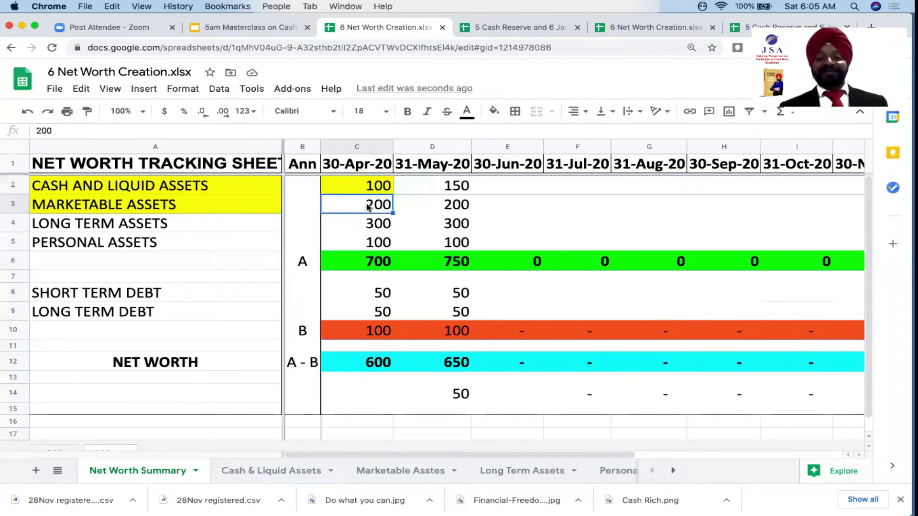
pyautogui.click(193, 207)
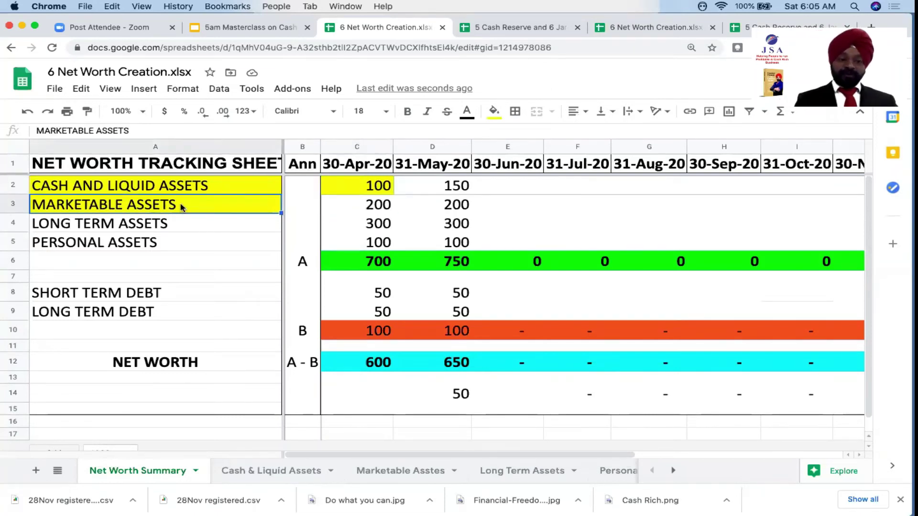
# Step: Examine the Shares, Mutual Fund and Nifty entries under FFA on the Marketable Assets sheet
pyautogui.click(375, 471)
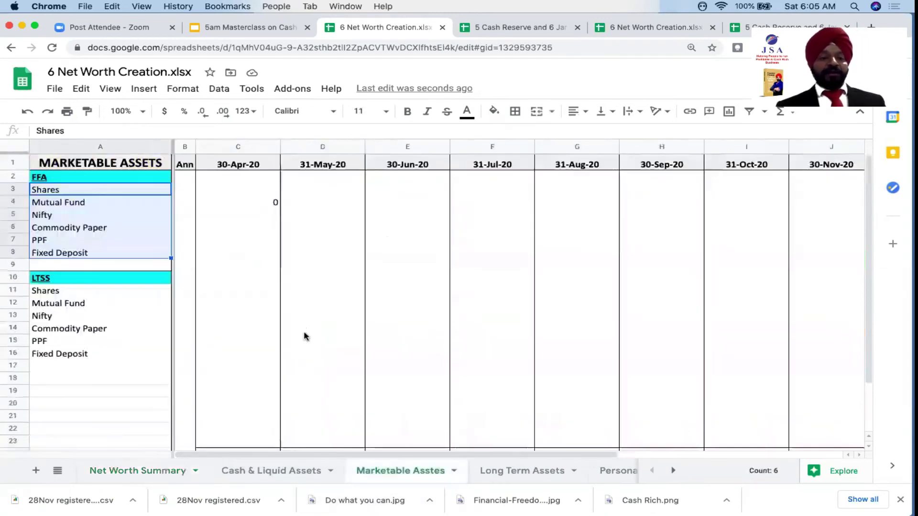
pyautogui.click(97, 194)
pyautogui.click(89, 206)
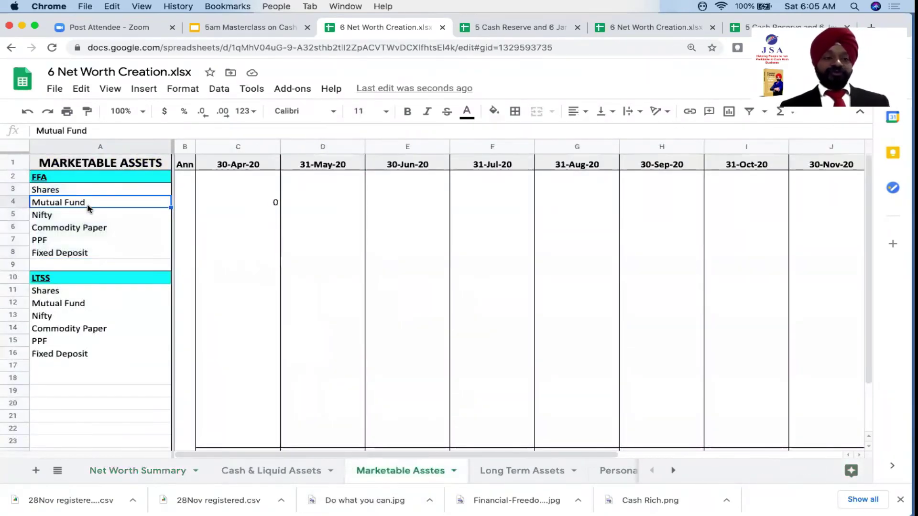
pyautogui.click(86, 217)
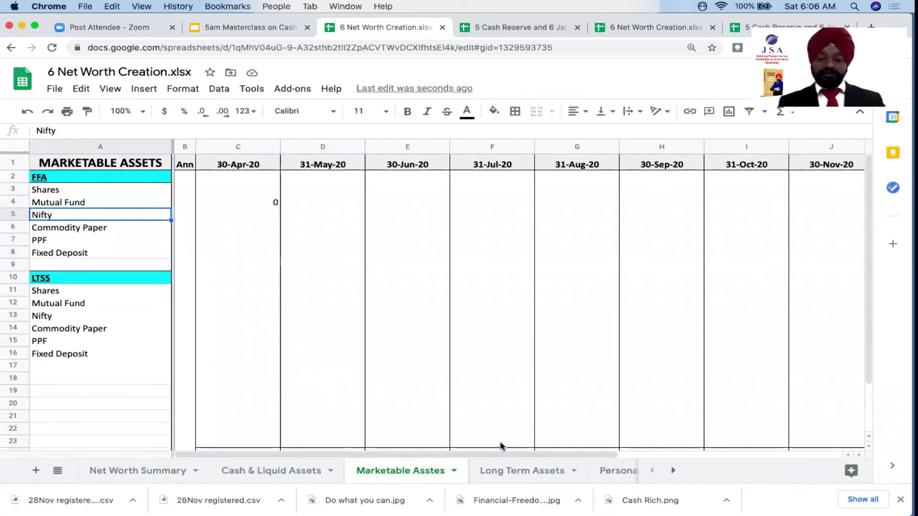
# Step: Fill the Property, Land, Plot and Patent or Copyright labels with yellow on the Long Term Assets sheet
pyautogui.click(506, 472)
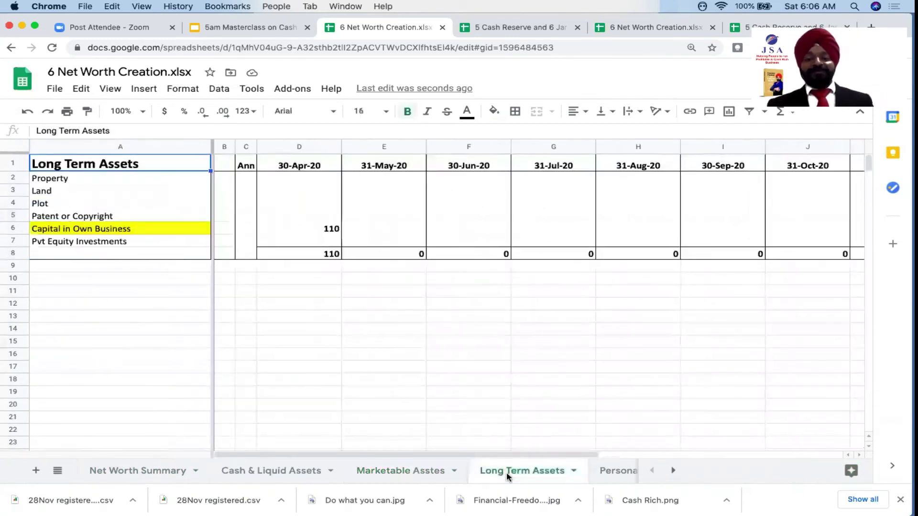
pyautogui.click(87, 182)
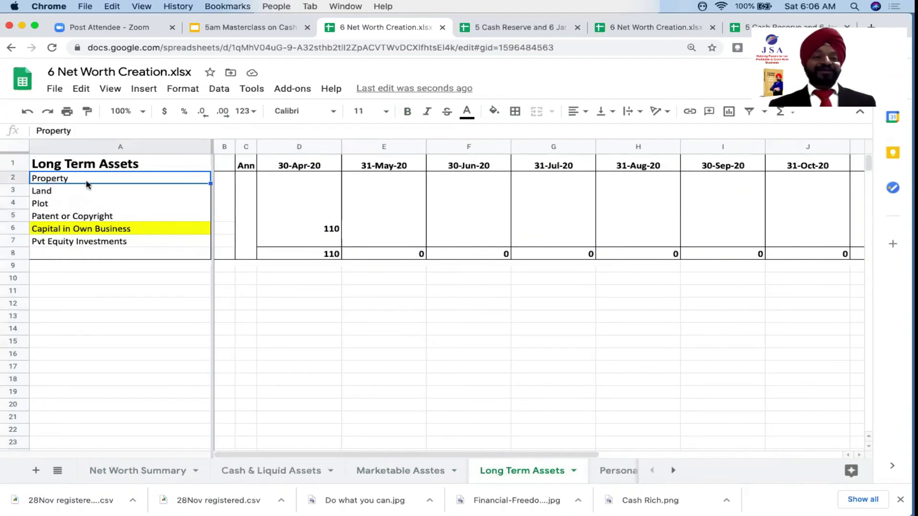
pyautogui.click(494, 112)
pyautogui.click(544, 170)
pyautogui.click(111, 201)
pyautogui.click(111, 191)
pyautogui.press('super+y')
pyautogui.click(111, 203)
pyautogui.press('super+y')
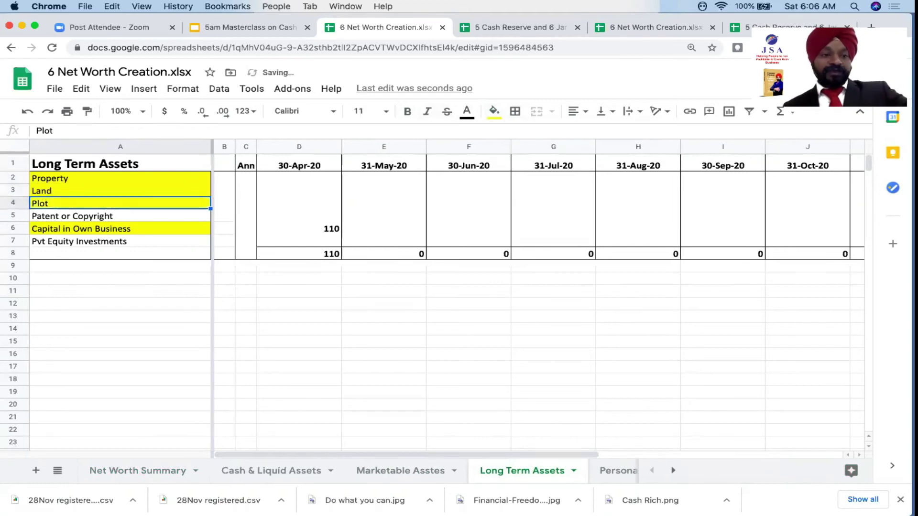
pyautogui.click(111, 216)
pyautogui.press('super+y')
# Step: Review the Patent or Copyright and Capital in Own Business entries, and fill the Pvt Equity Investments label with yellow
pyautogui.click(110, 229)
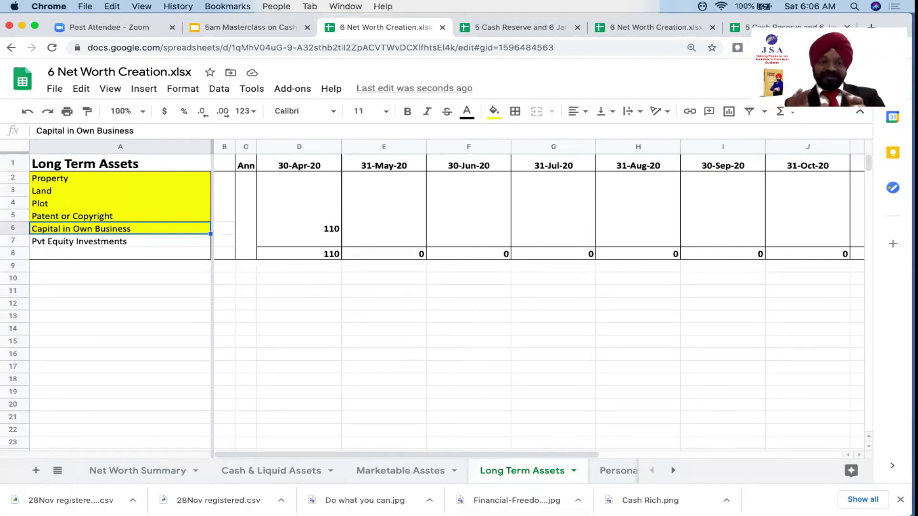
pyautogui.click(120, 216)
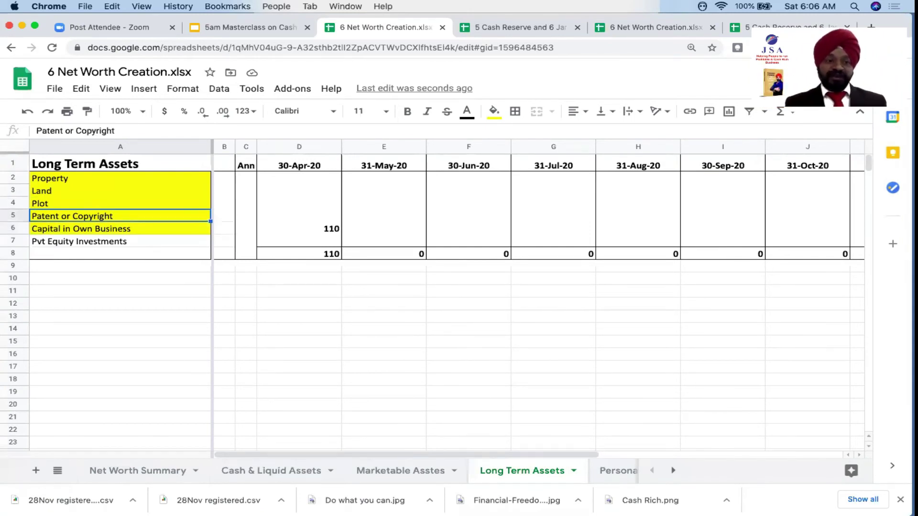
pyautogui.click(119, 229)
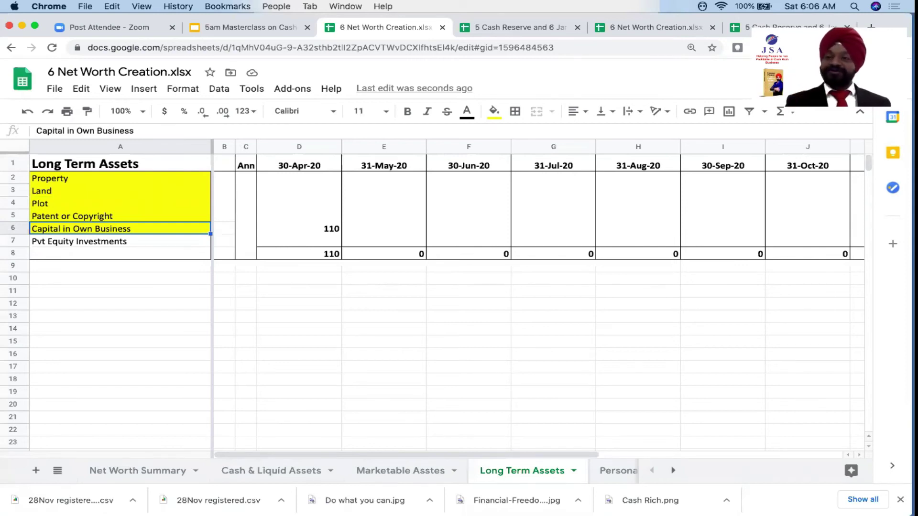
pyautogui.click(119, 241)
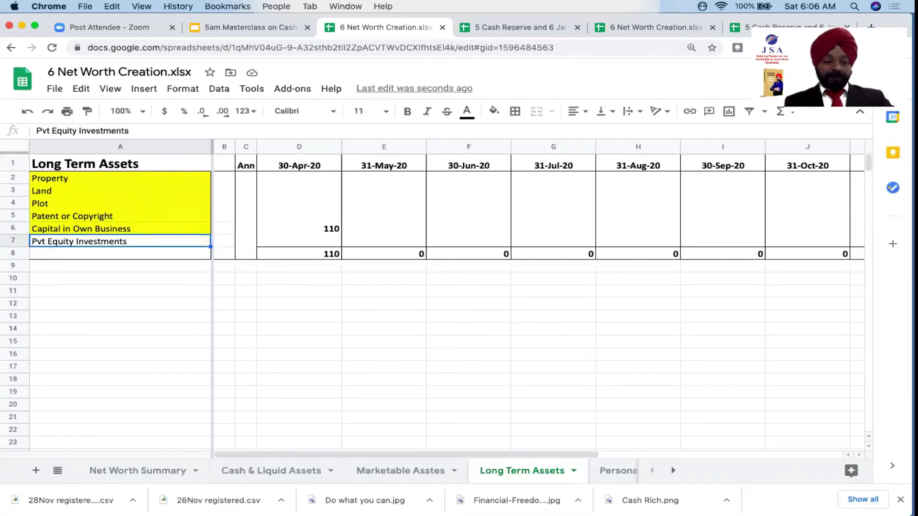
pyautogui.press('super+y')
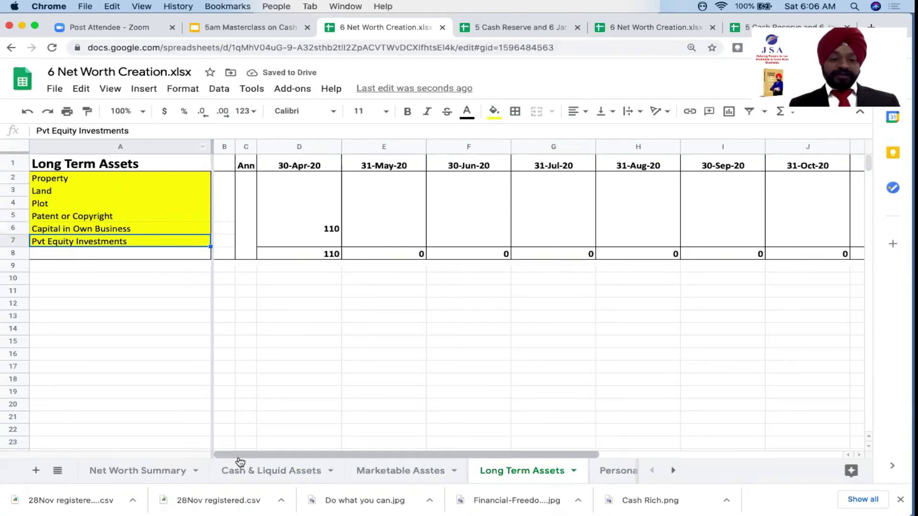
# Step: Fill the 30-Apr-20 marketable assets value, cell C3, with yellow on the Net Worth Summary sheet
pyautogui.click(139, 473)
pyautogui.click(377, 205)
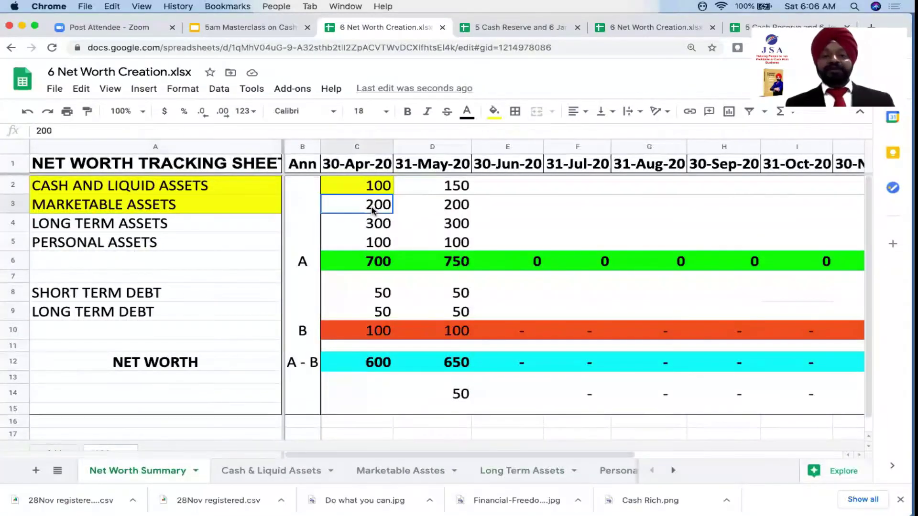
pyautogui.click(493, 113)
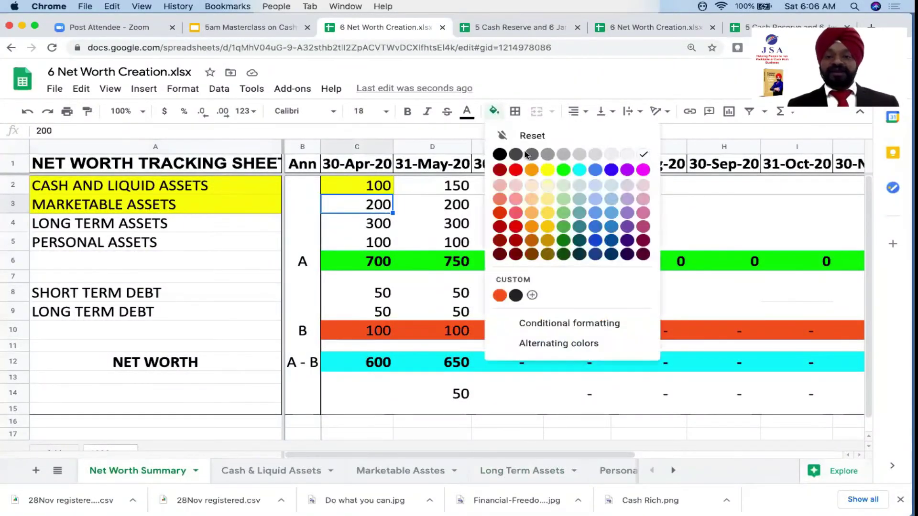
pyautogui.click(550, 173)
# Step: Fill the LONG TERM ASSETS label and its 30-Apr-20 value, cells A4 and C4, with yellow
pyautogui.click(123, 228)
pyautogui.click(380, 223)
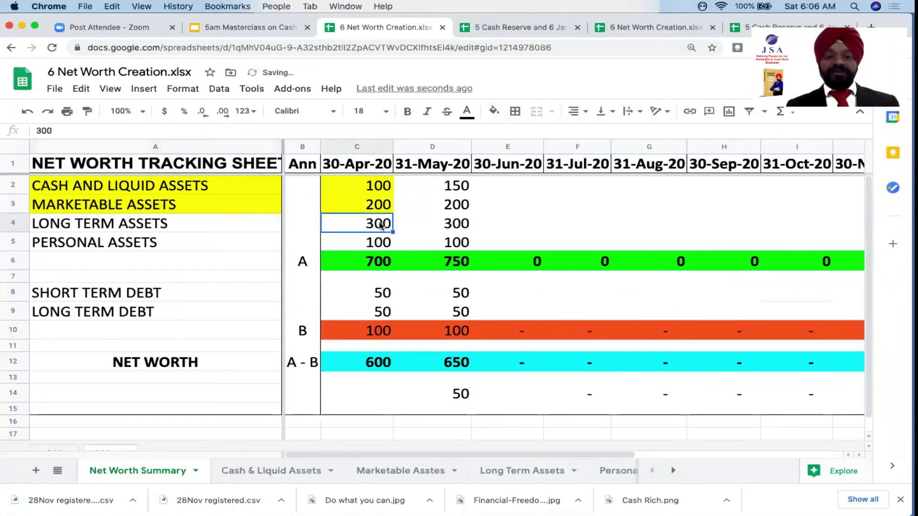
pyautogui.click(493, 114)
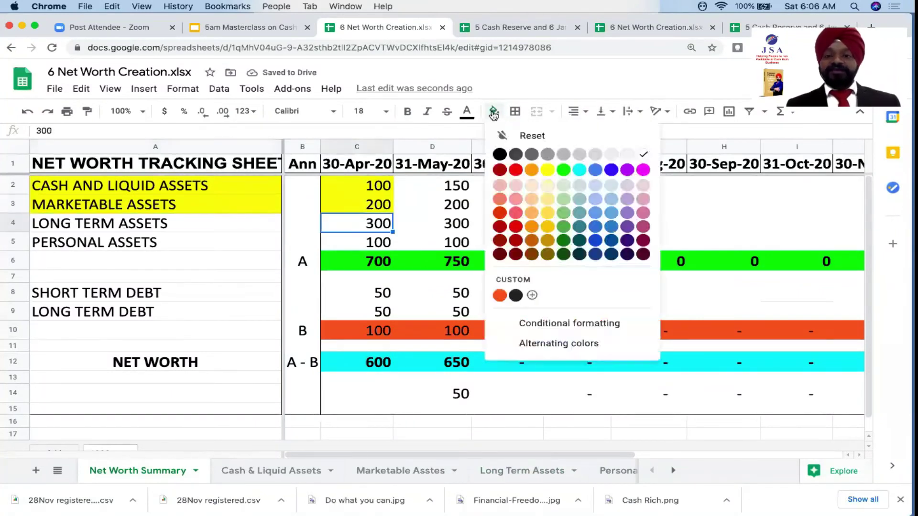
pyautogui.click(548, 171)
pyautogui.click(262, 220)
pyautogui.click(494, 114)
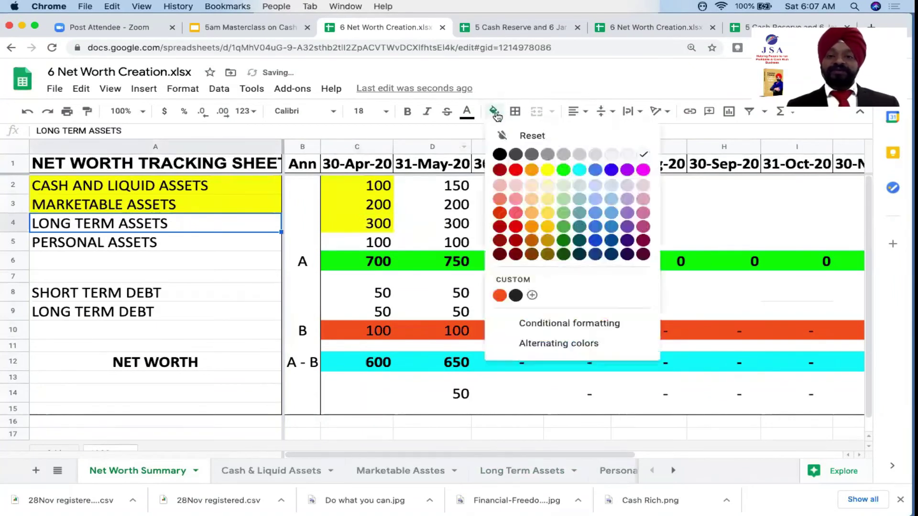
pyautogui.click(548, 168)
# Step: Fill the PERSONAL ASSETS label, cell A5, with yellow on the Net Worth Summary sheet
pyautogui.click(194, 245)
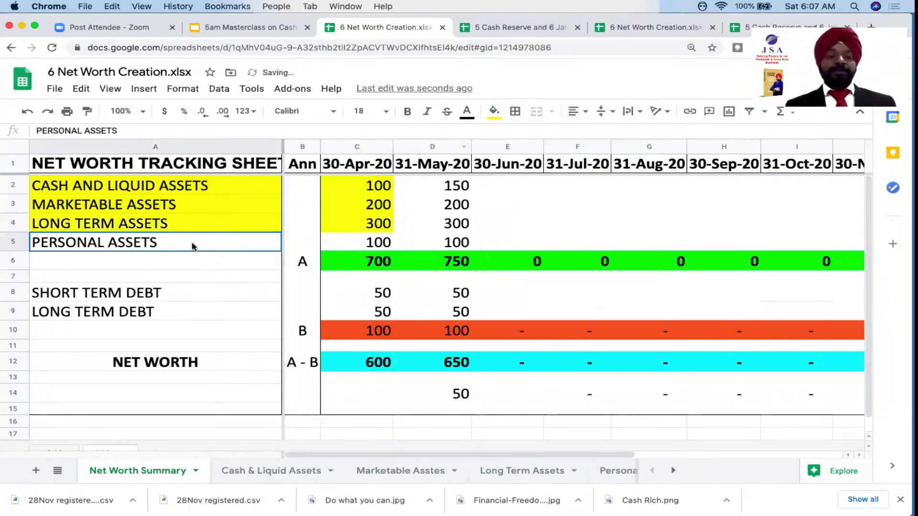
pyautogui.click(494, 114)
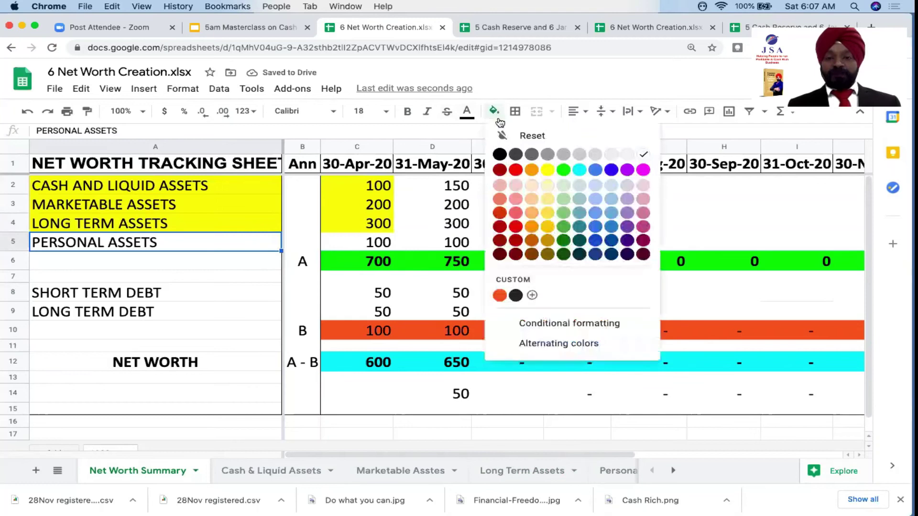
pyautogui.click(548, 171)
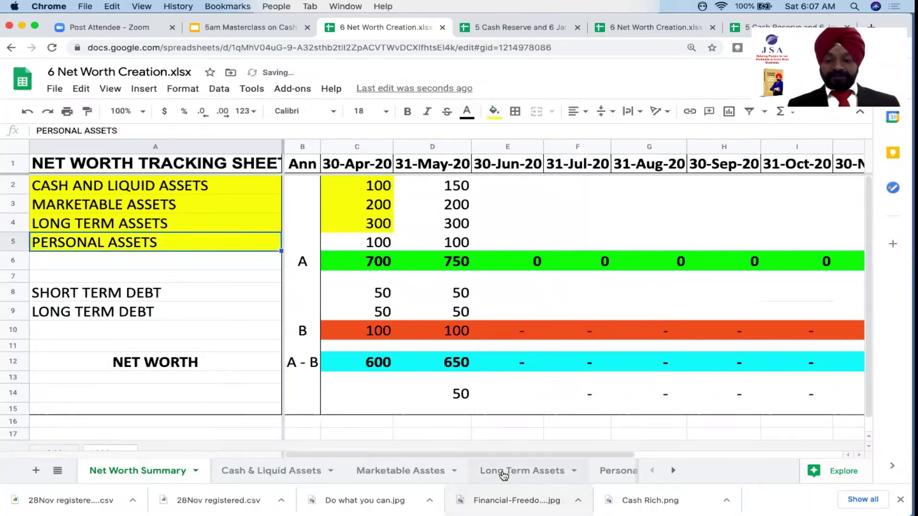
# Step: Review the Car, Jewellary and Paintings entries on the Personal Assets sheet
pyautogui.click(614, 474)
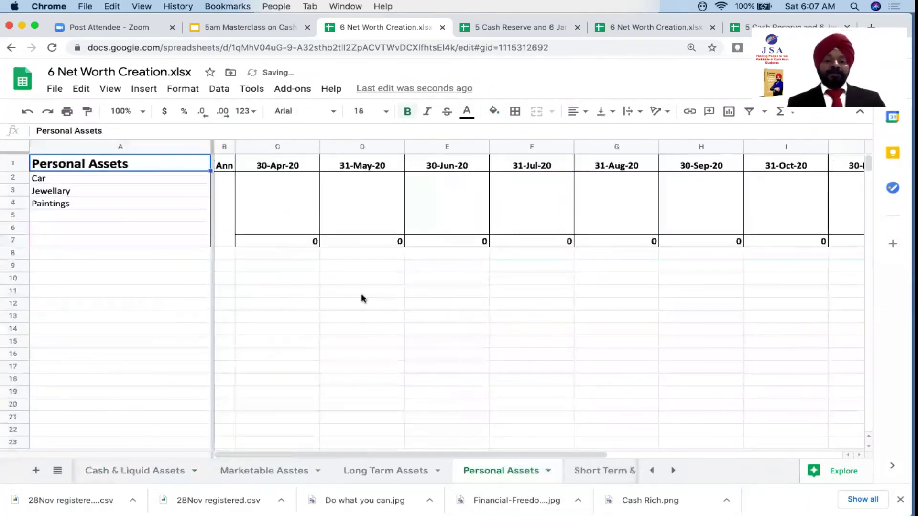
pyautogui.click(121, 178)
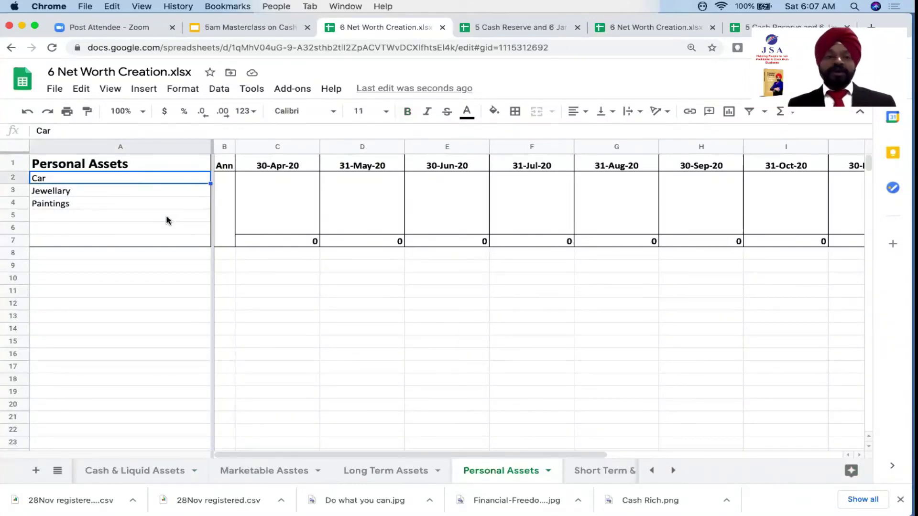
pyautogui.click(86, 194)
pyautogui.click(92, 205)
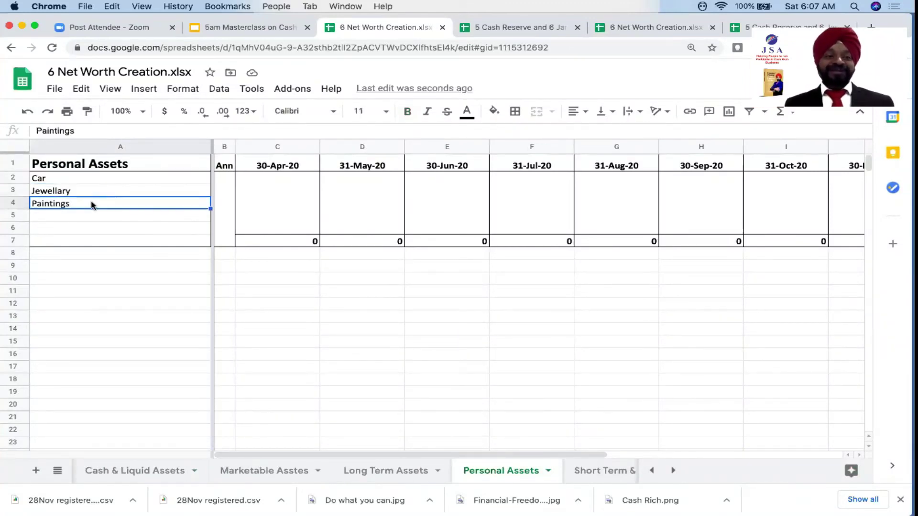
pyautogui.click(96, 178)
pyautogui.click(109, 194)
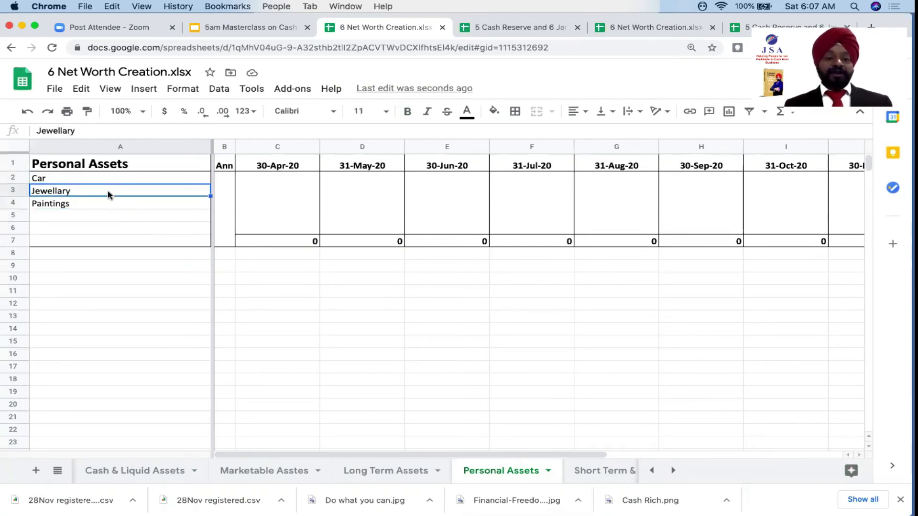
# Step: Go back to the Net Worth Summary sheet and inspect the 30-Apr-20 total assets formula in cell C6
pyautogui.click(143, 472)
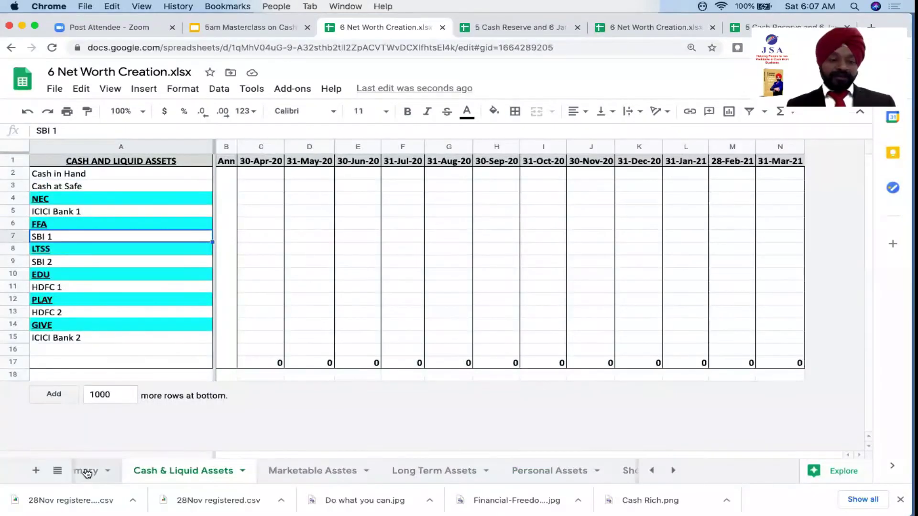
pyautogui.click(83, 471)
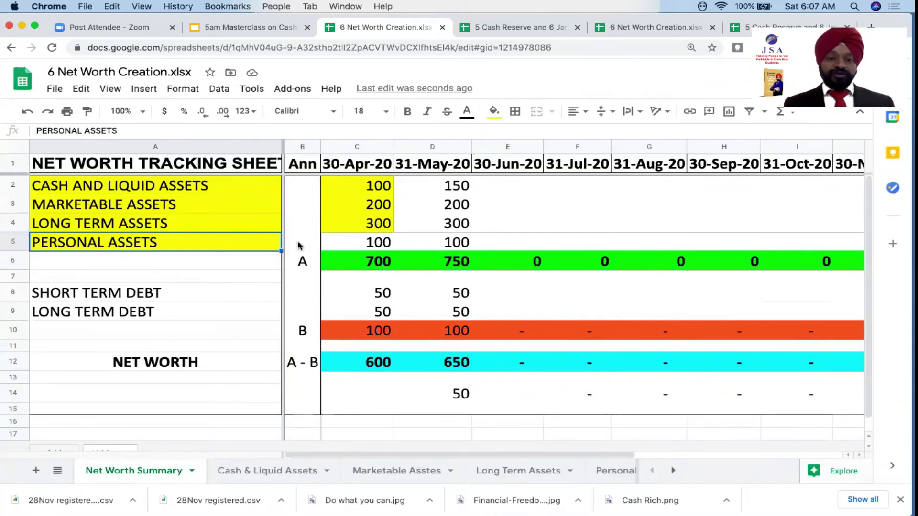
pyautogui.click(377, 266)
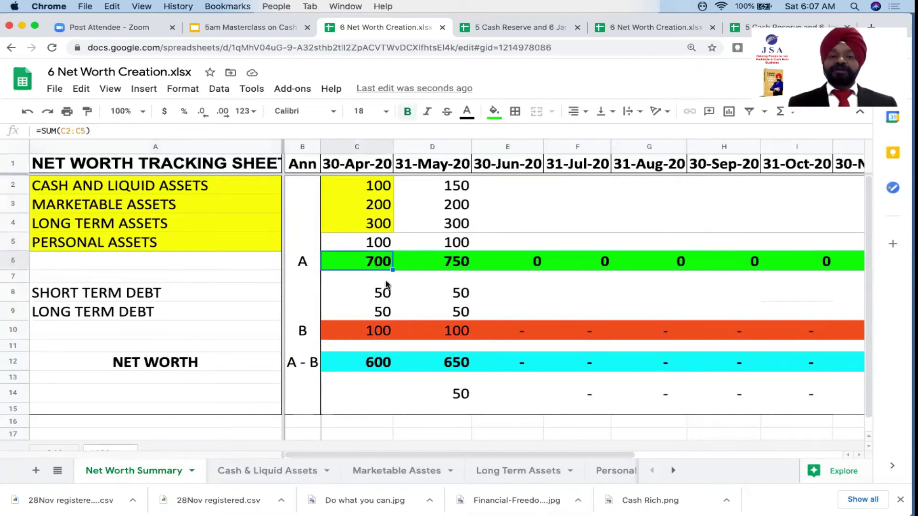
# Step: Review the 30-Apr-20 short term debt, long term debt and total debt values and the net worth formula in cell C12
pyautogui.click(180, 297)
pyautogui.click(374, 298)
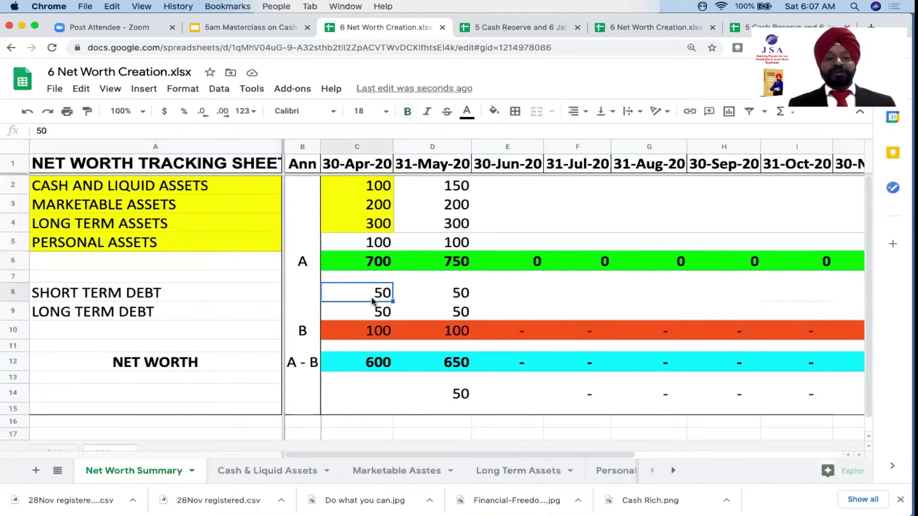
pyautogui.click(177, 314)
pyautogui.click(379, 315)
pyautogui.click(378, 292)
pyautogui.click(371, 312)
pyautogui.click(366, 331)
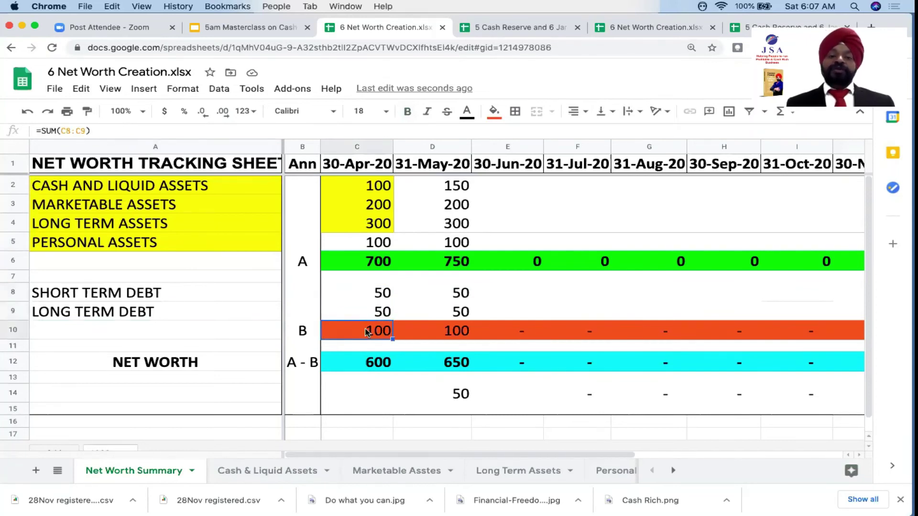
pyautogui.click(372, 365)
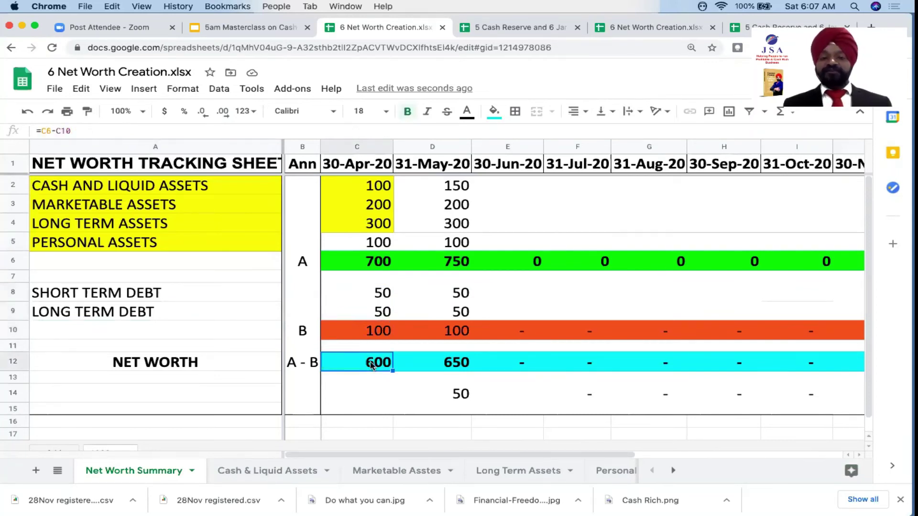
# Step: Fill the 30-Apr-20 personal assets value, cell C5, with yellow on the Net Worth Summary sheet
pyautogui.click(371, 244)
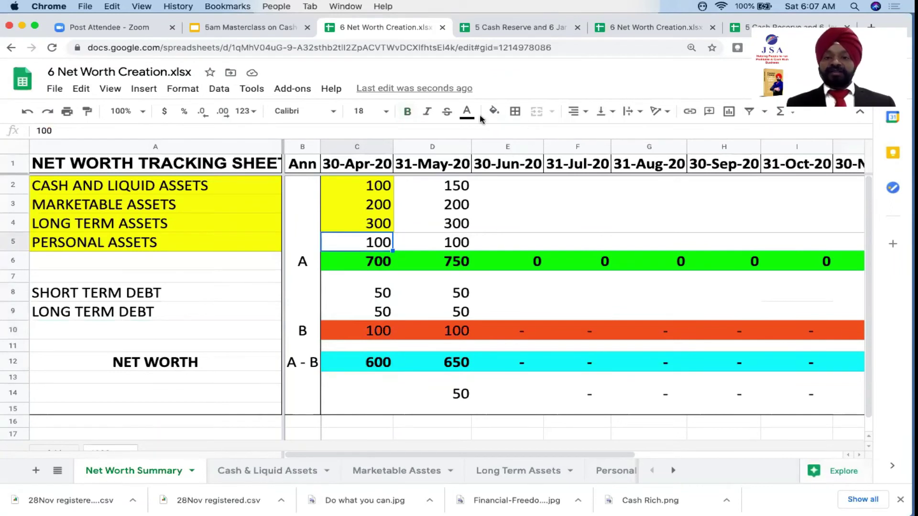
pyautogui.click(493, 111)
pyautogui.click(547, 173)
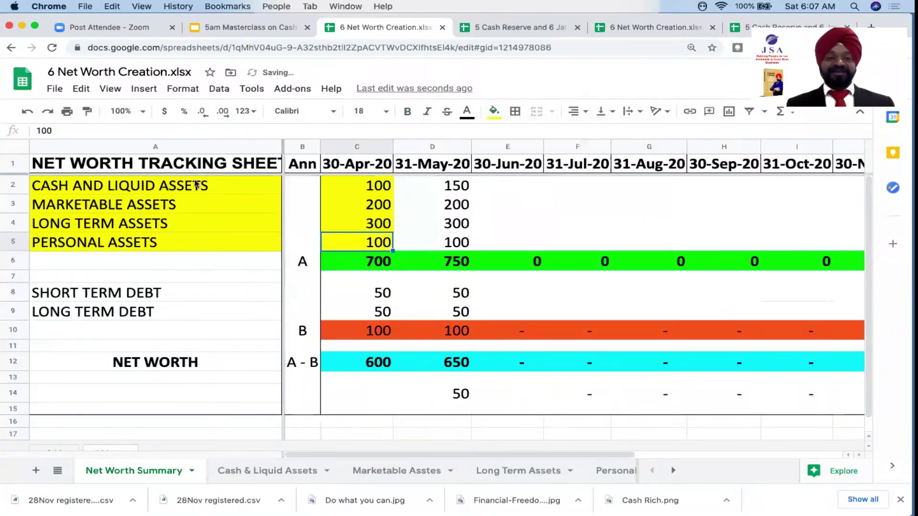
pyautogui.click(193, 185)
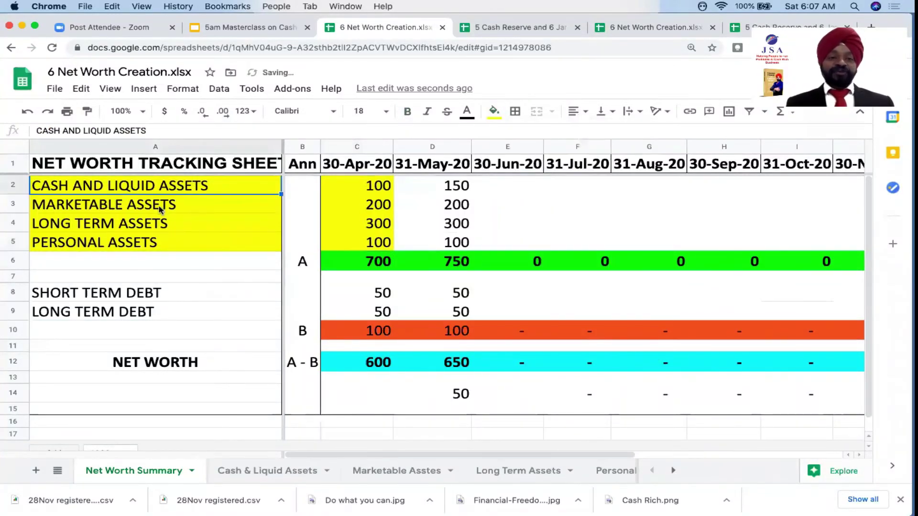
# Step: Switch to the 5am Masterclass presentation in full screen and open the Formula link on the Allocation slide
pyautogui.click(236, 29)
pyautogui.press('Right')
pyautogui.press('ctrl+super+f')
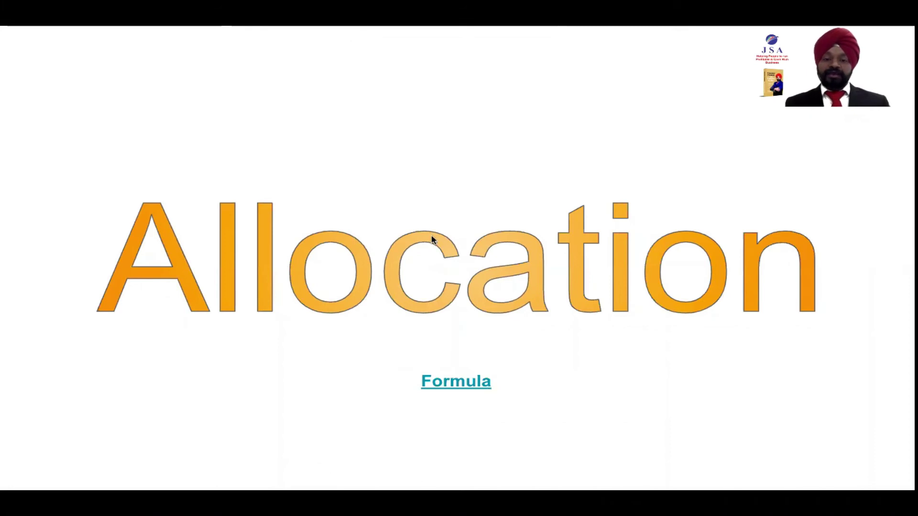
pyautogui.click(453, 381)
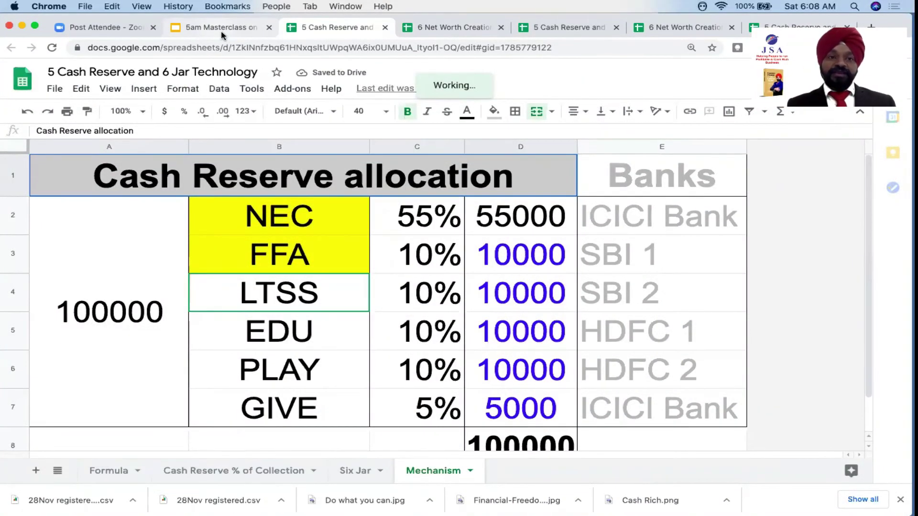
# Step: Return to the slide presentation in full screen and advance from the Allocation slide to the Wealth slide
pyautogui.hotkey('ctrl', 'shift', 'Tab')
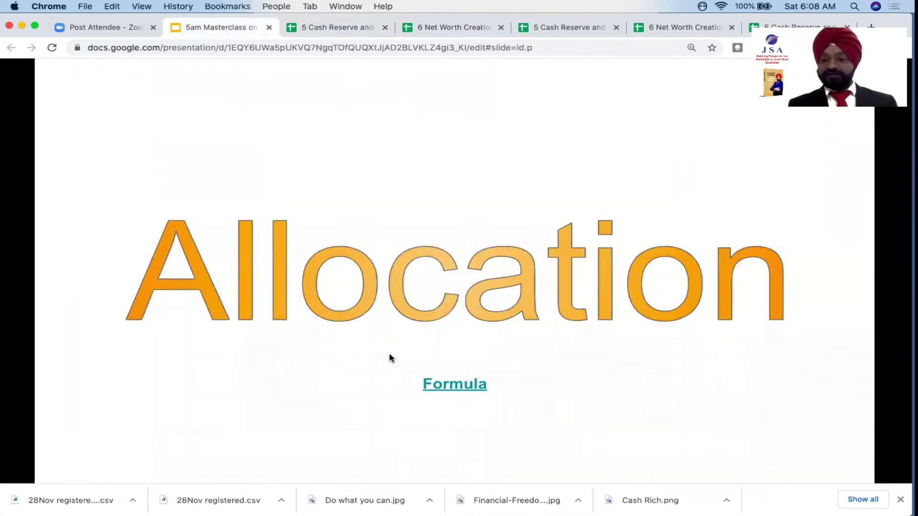
pyautogui.moveTo(596, 404)
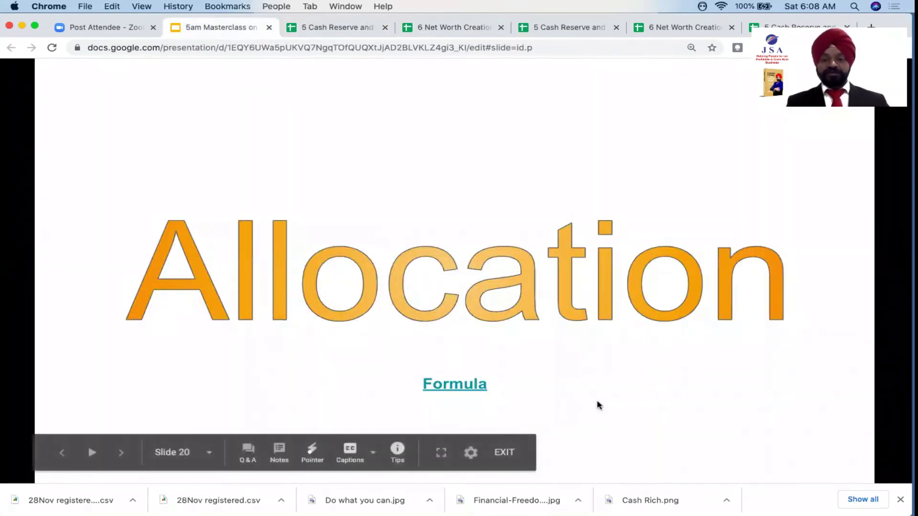
pyautogui.press('ctrl+super+f')
pyautogui.click(598, 405)
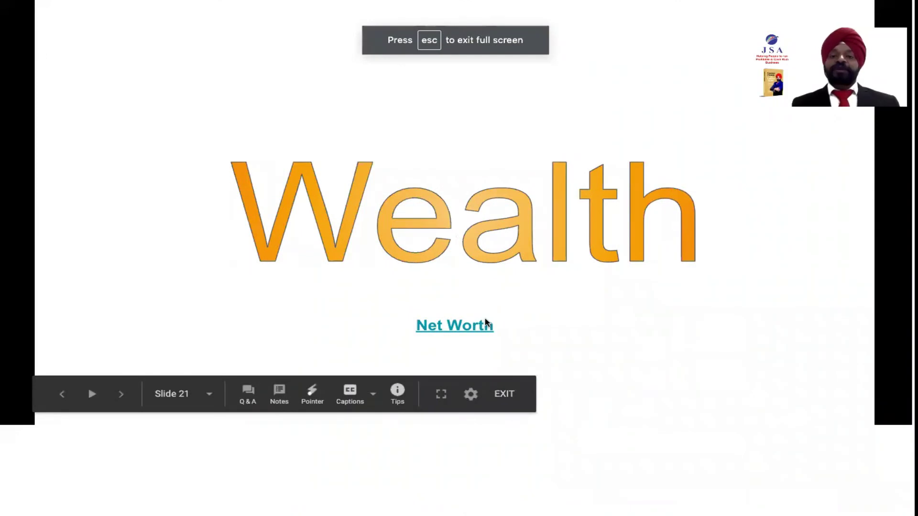